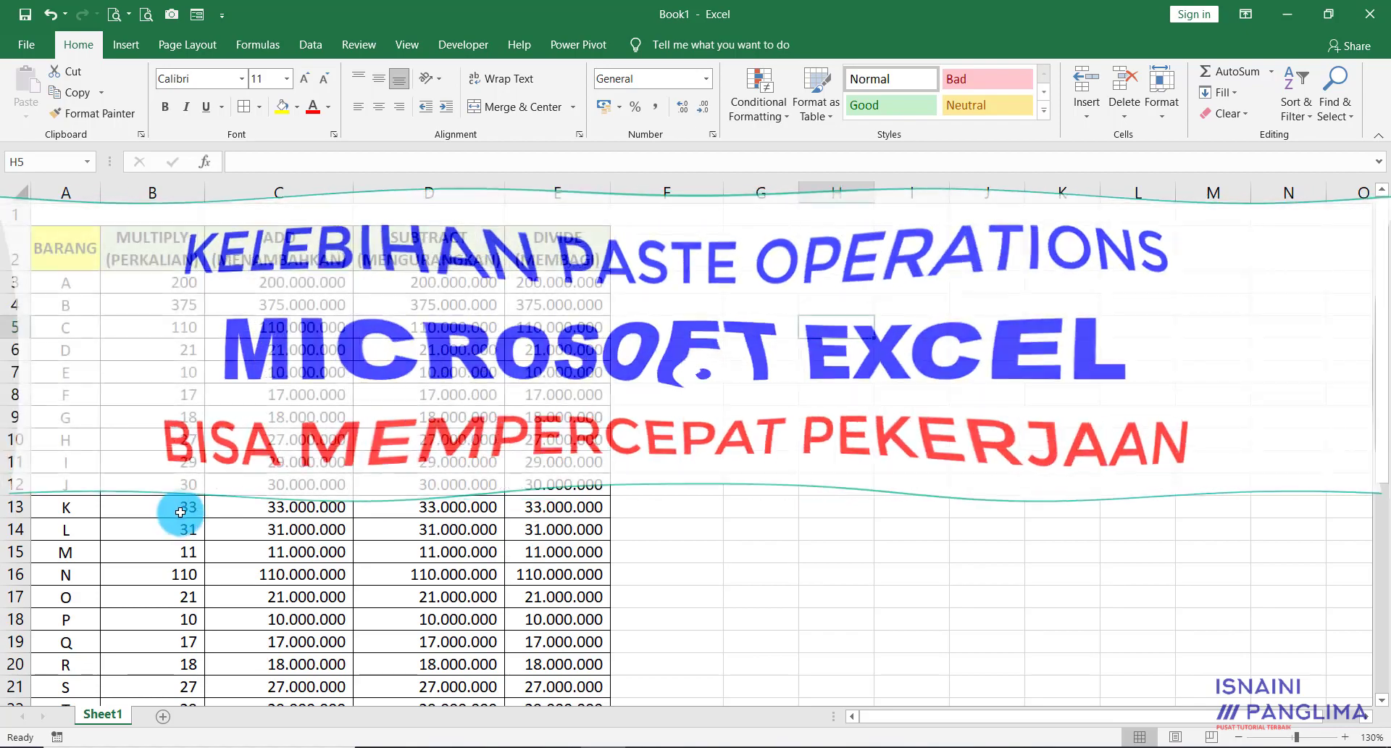
Select the BARANG item names A2:A21, then the first MULTIPLY value 200 in B3
left_click(65, 247)
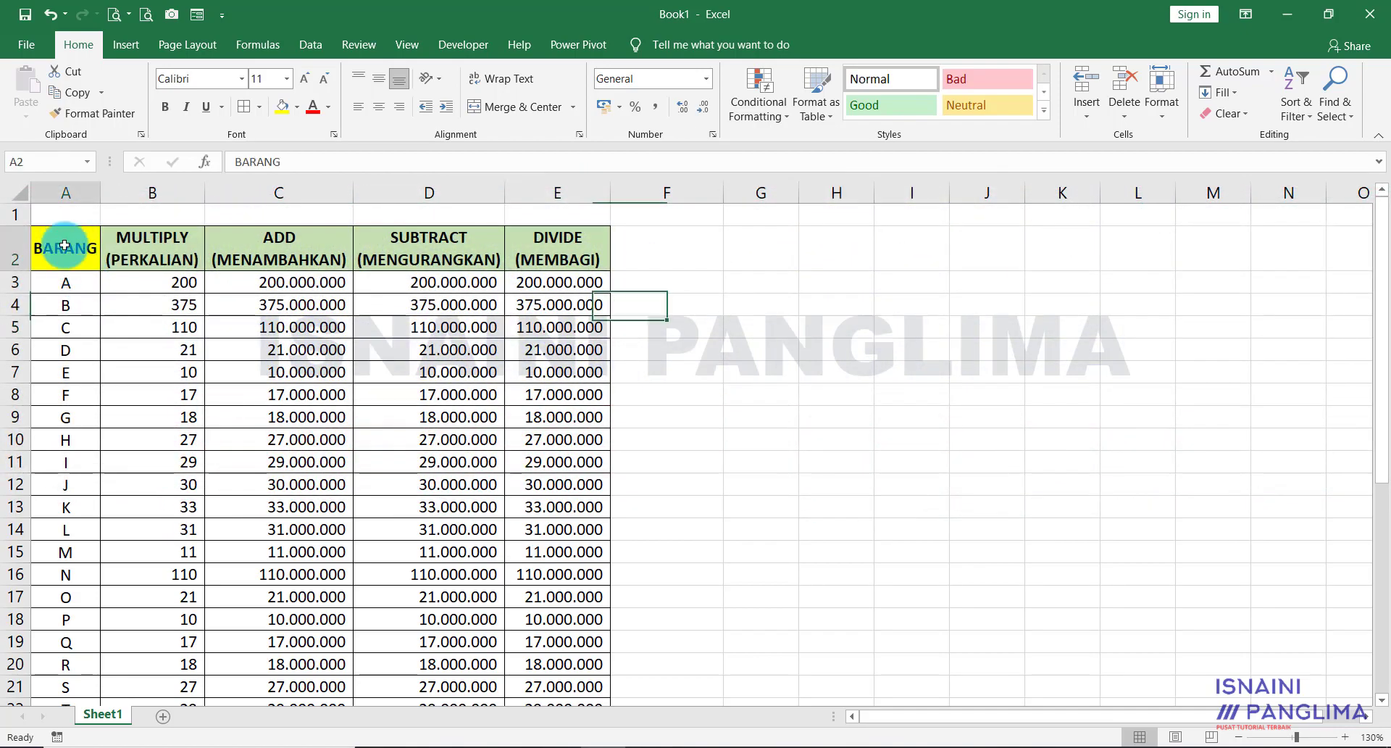
left_click_drag(65, 246, 65, 686)
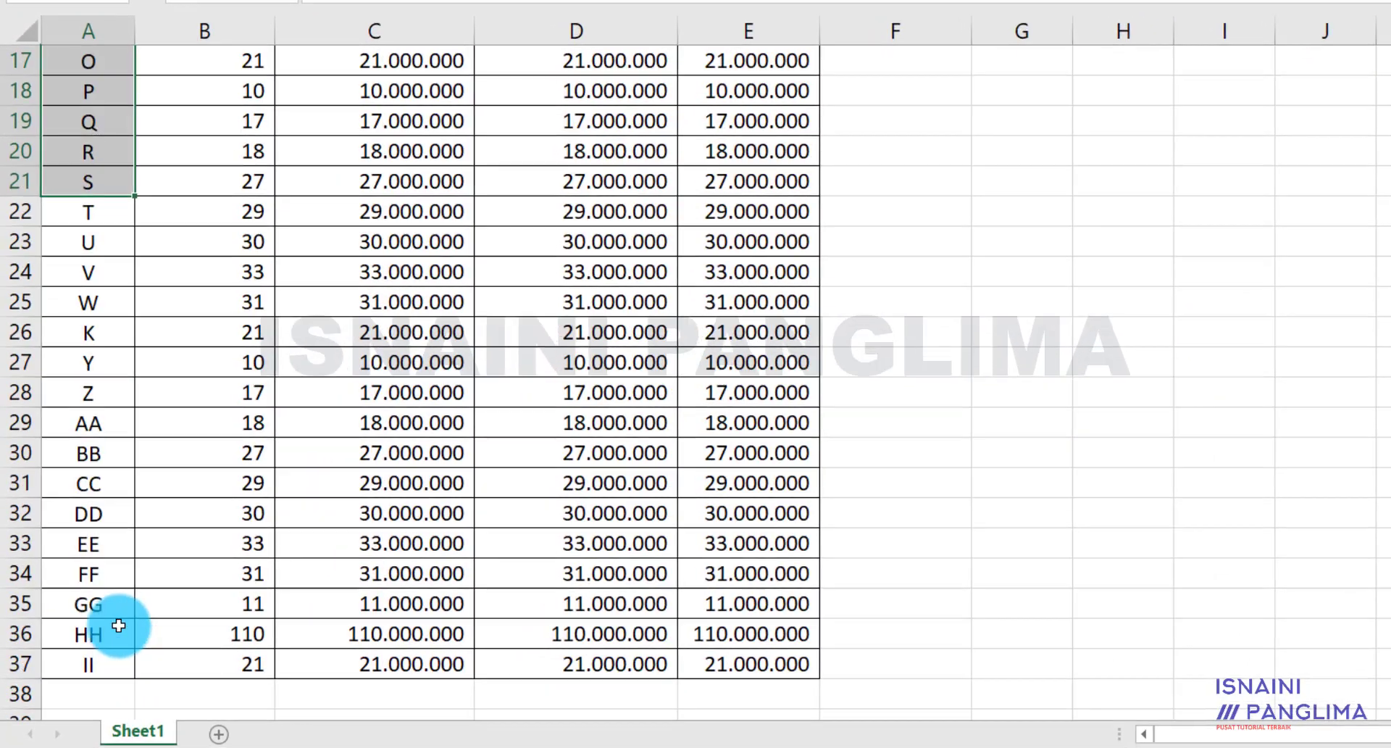
left_click(118, 625)
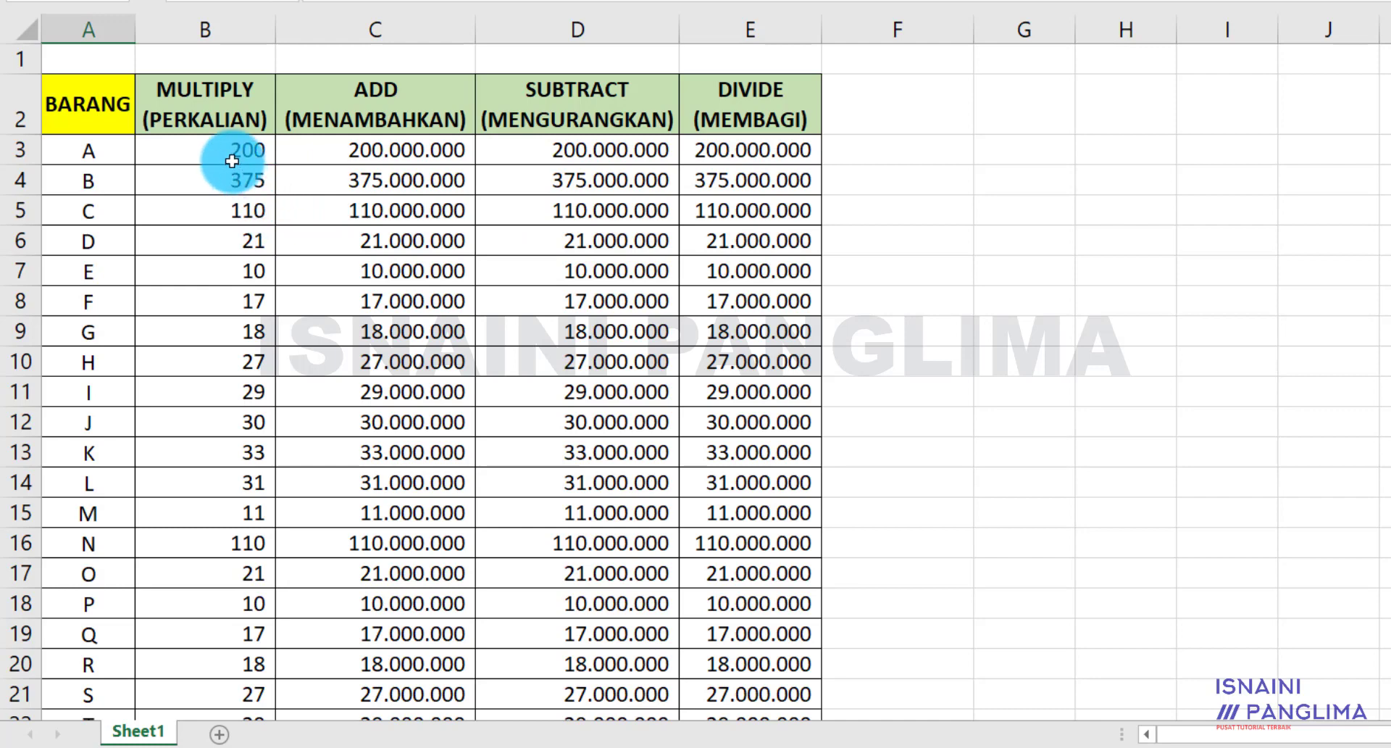
left_click(217, 301)
left_click(217, 148)
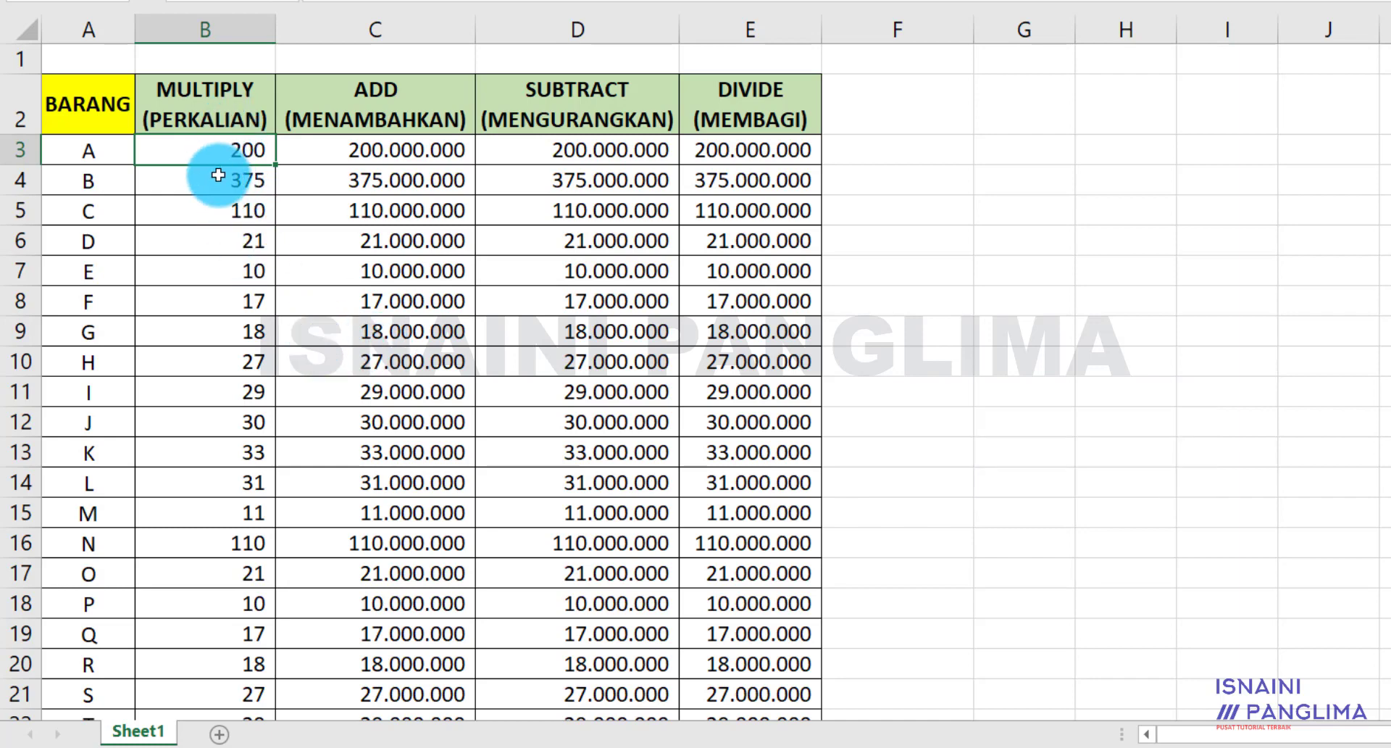
Enter 1000000 in helper cell F7 and copy it
left_click(233, 233)
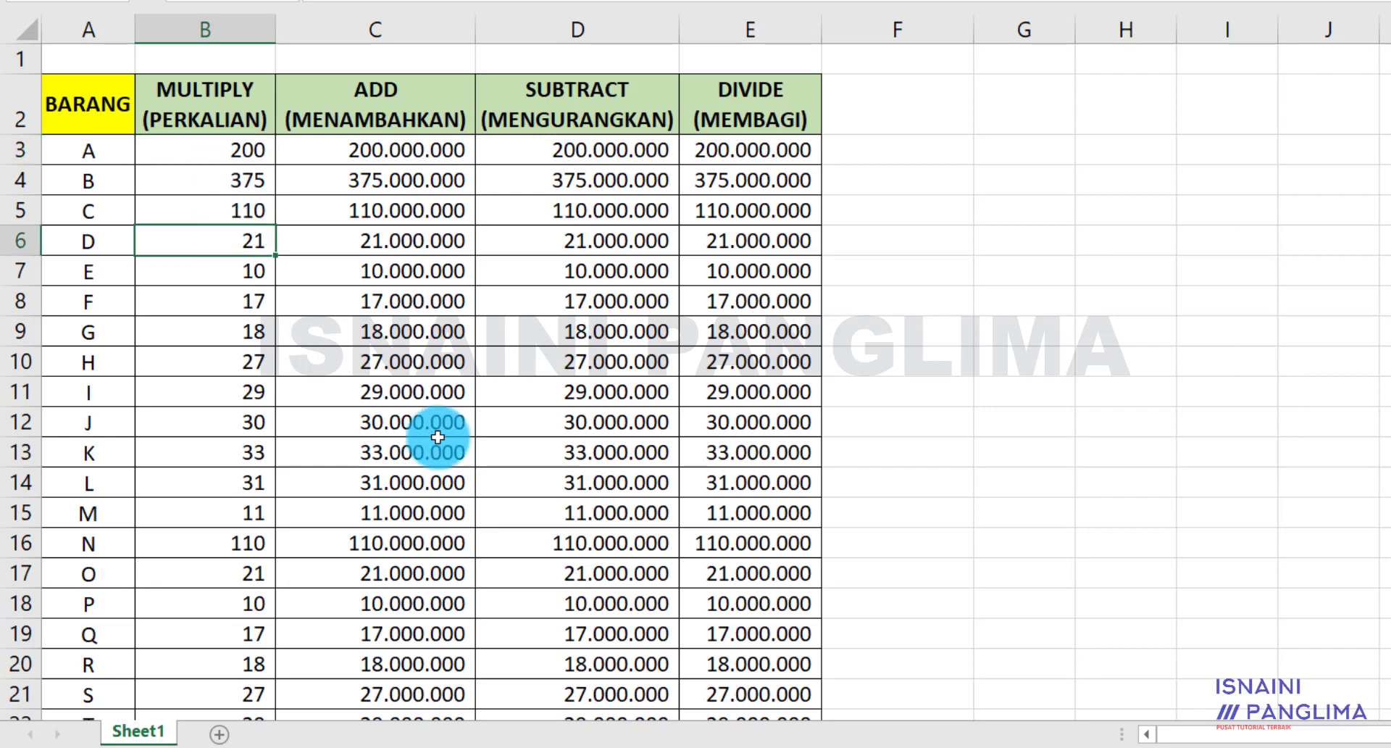
left_click(876, 269)
type("1000000")
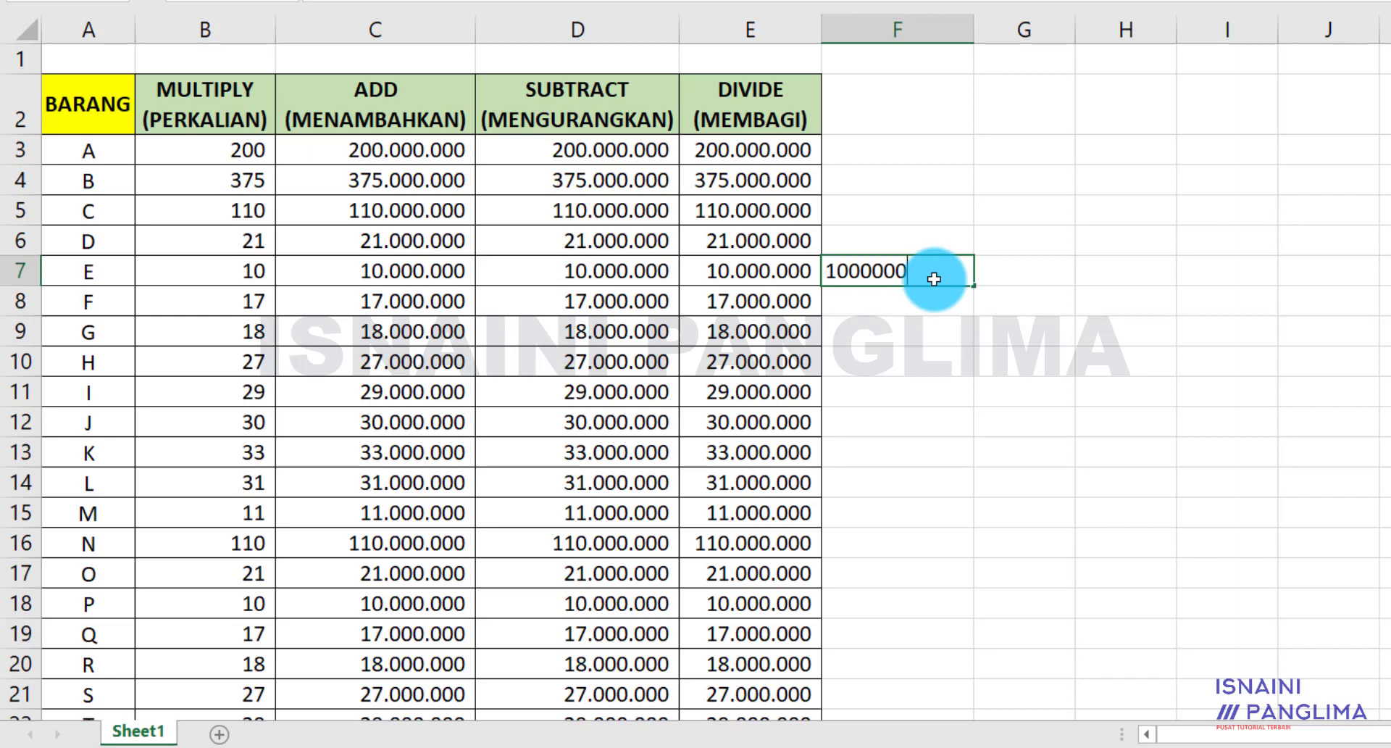
key("Return")
left_click(934, 275)
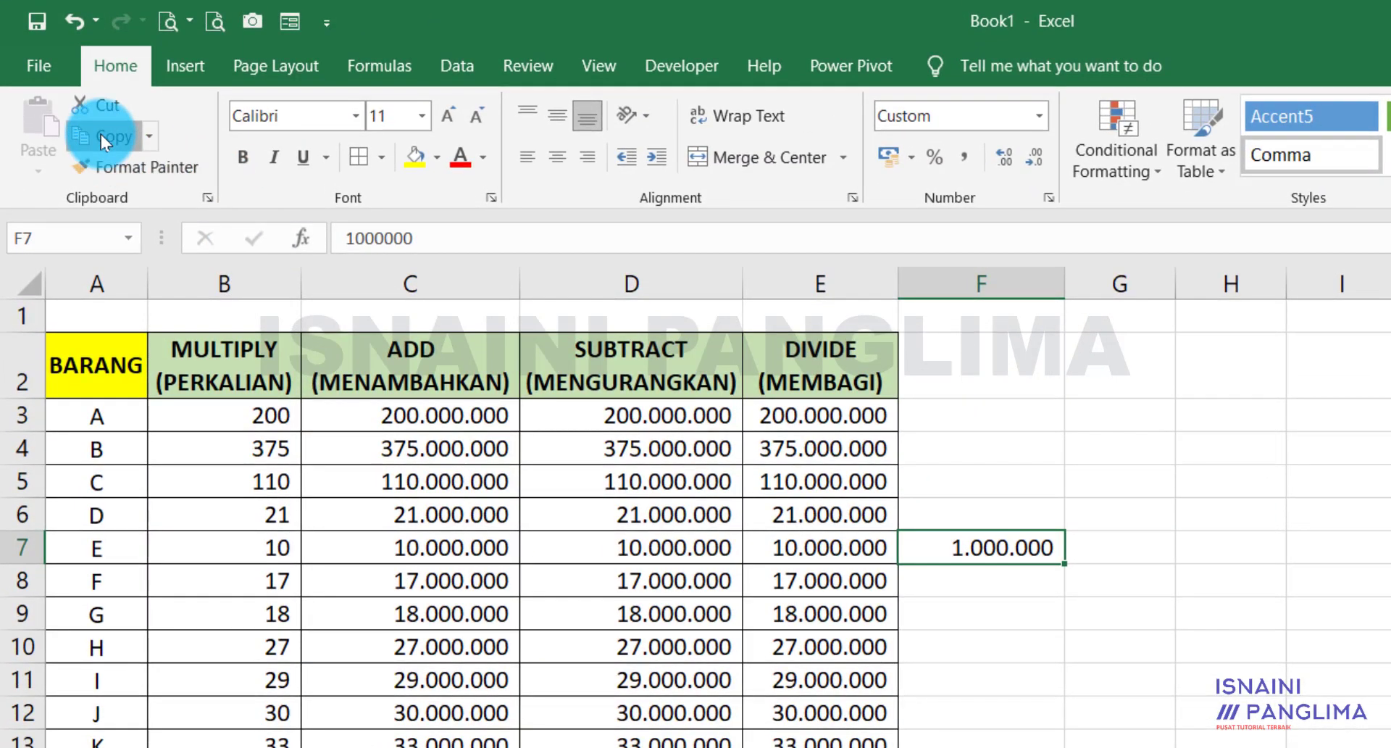
left_click(102, 137)
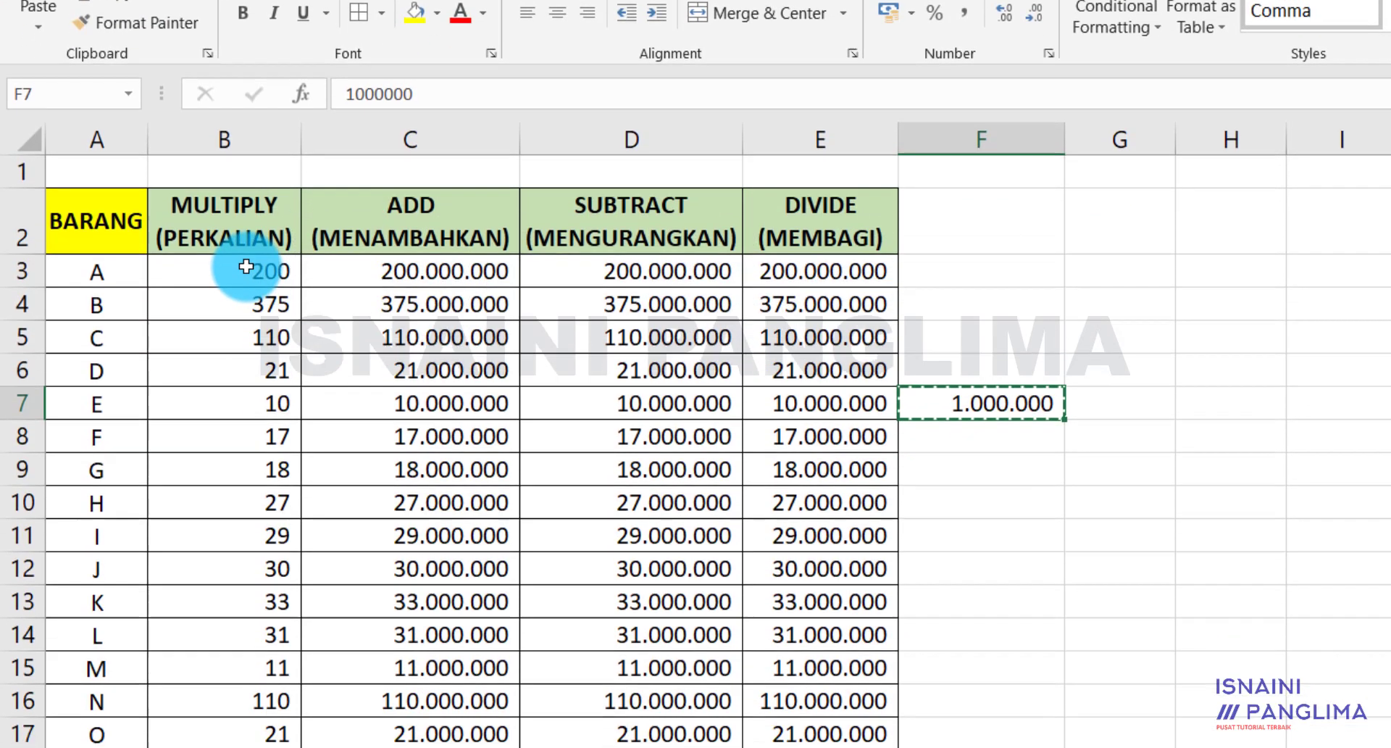
Paste Special Multiply onto B3:B37, turning 200 into 200.000.000
left_click_drag(247, 266, 225, 674)
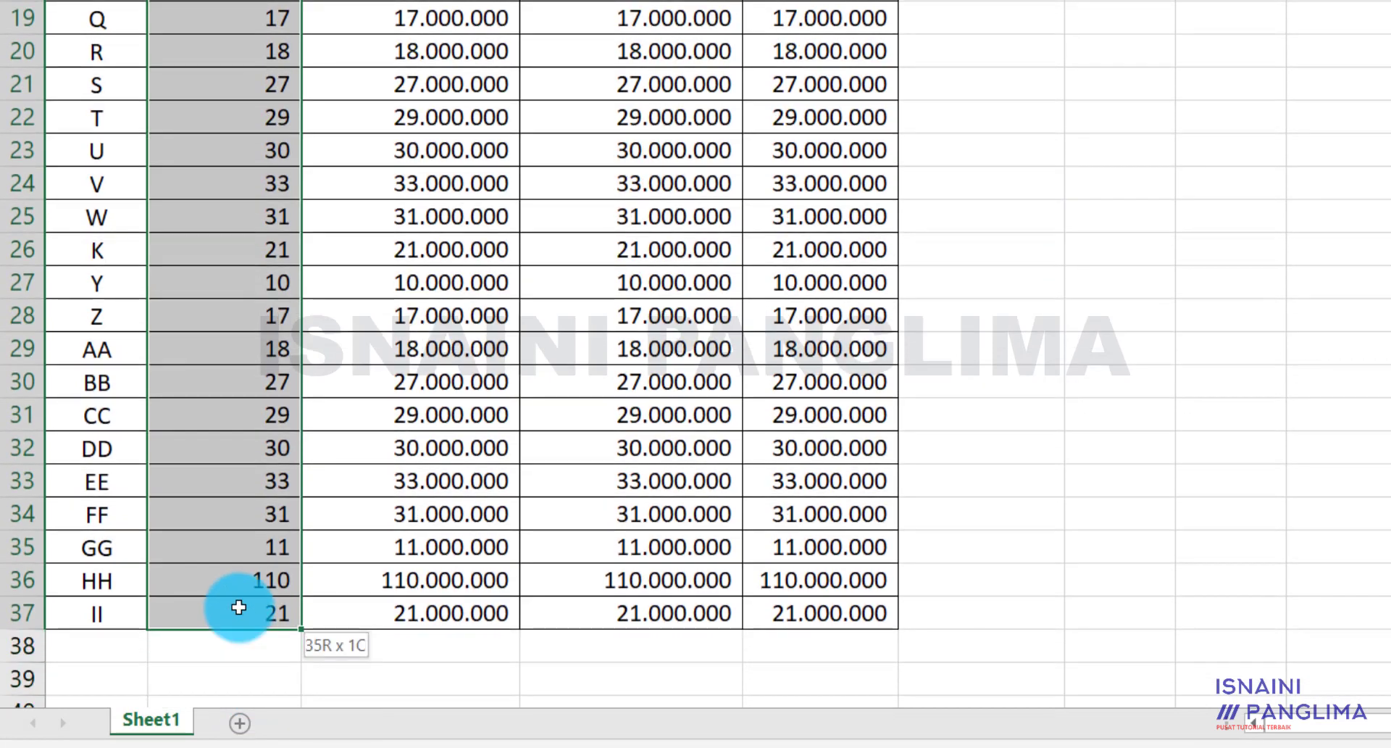
left_click_drag(225, 674, 242, 609)
scroll(314, 464, "up", 6)
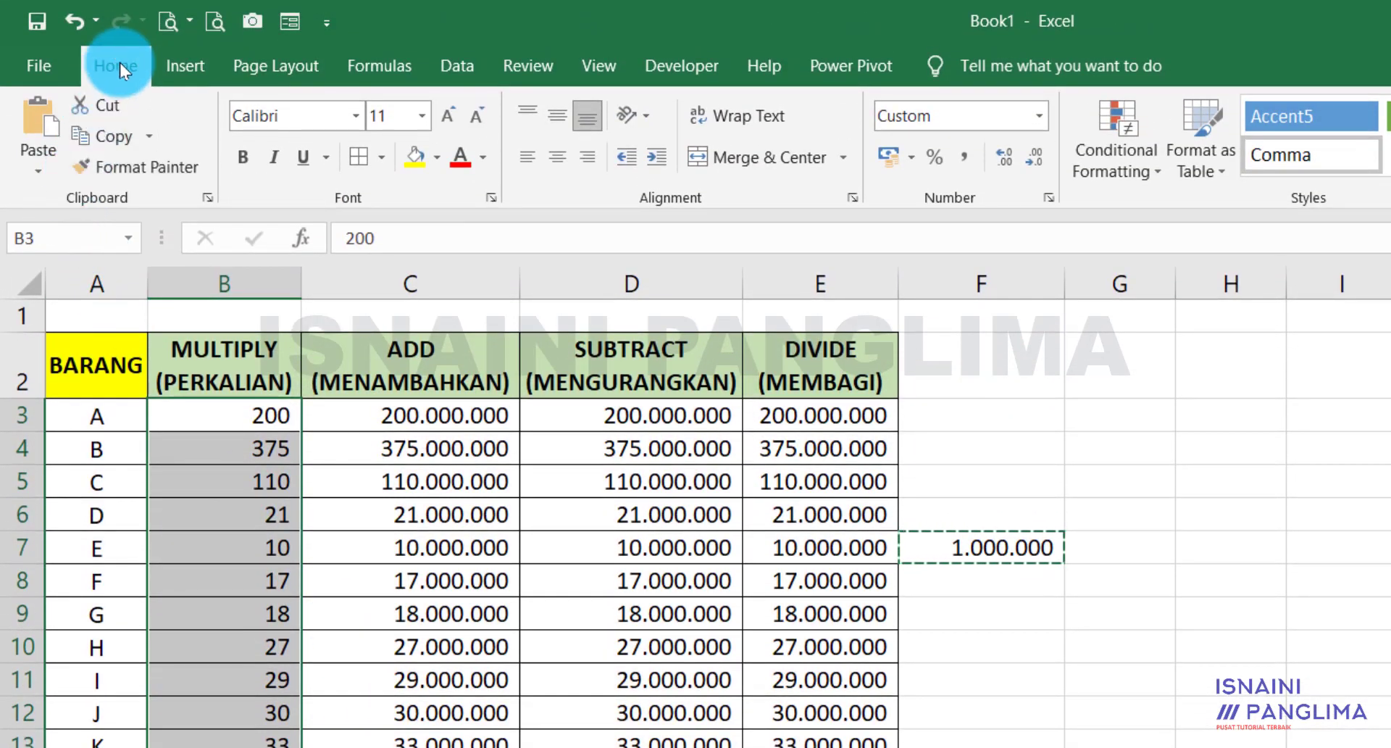
left_click(36, 180)
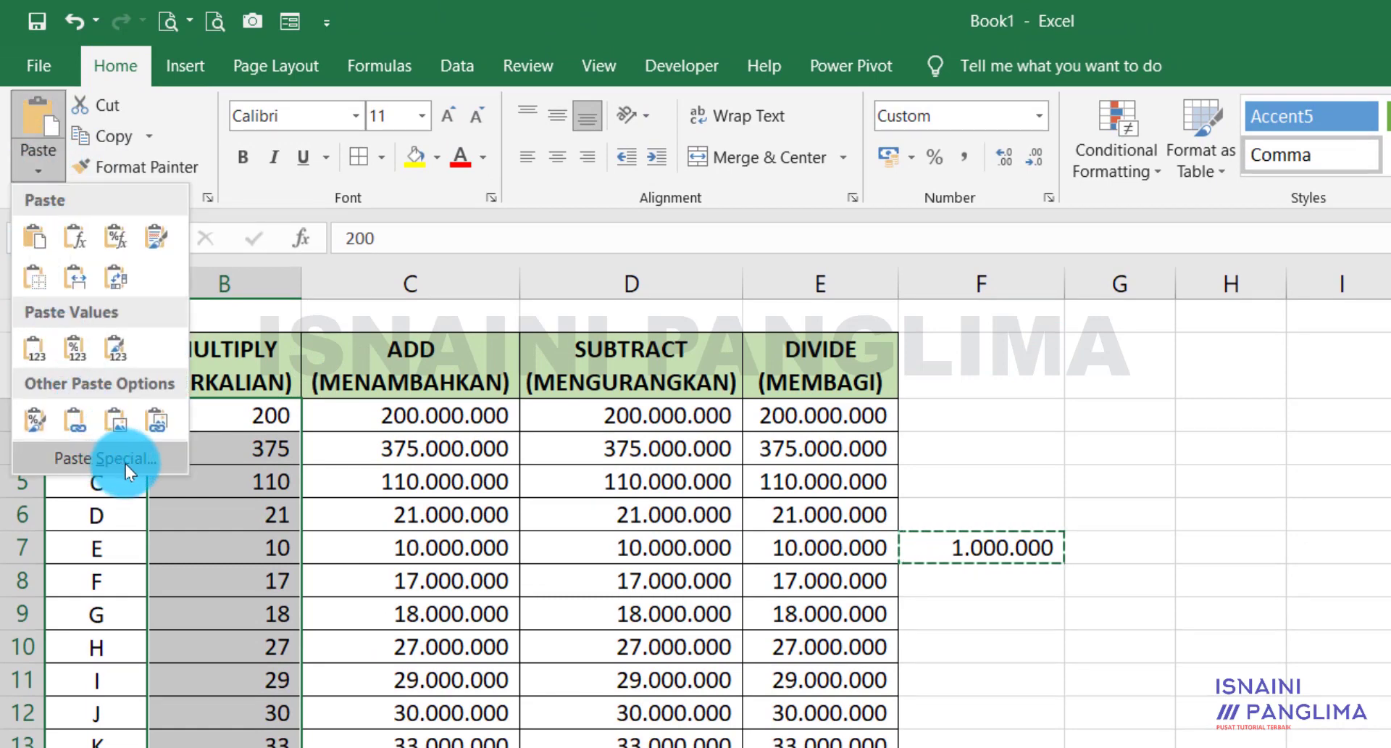
left_click(145, 461)
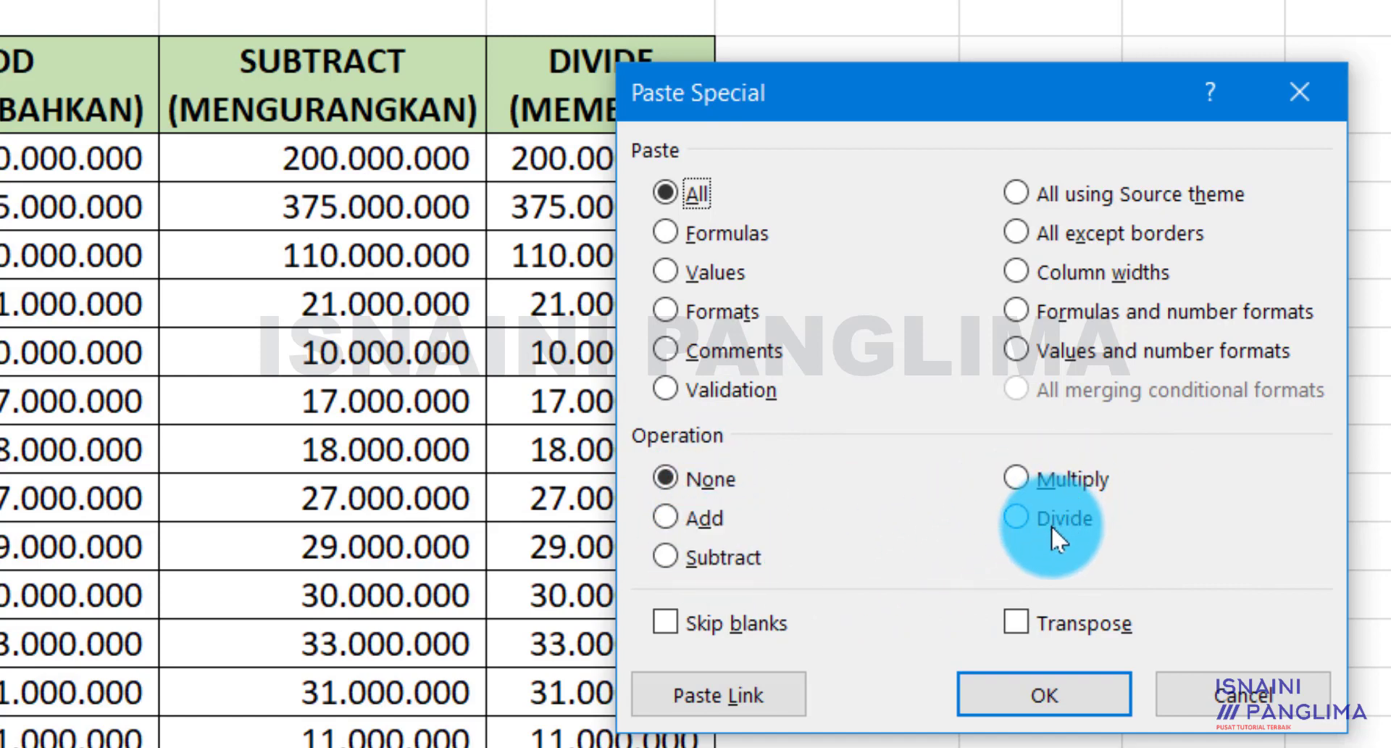
left_click(1015, 476)
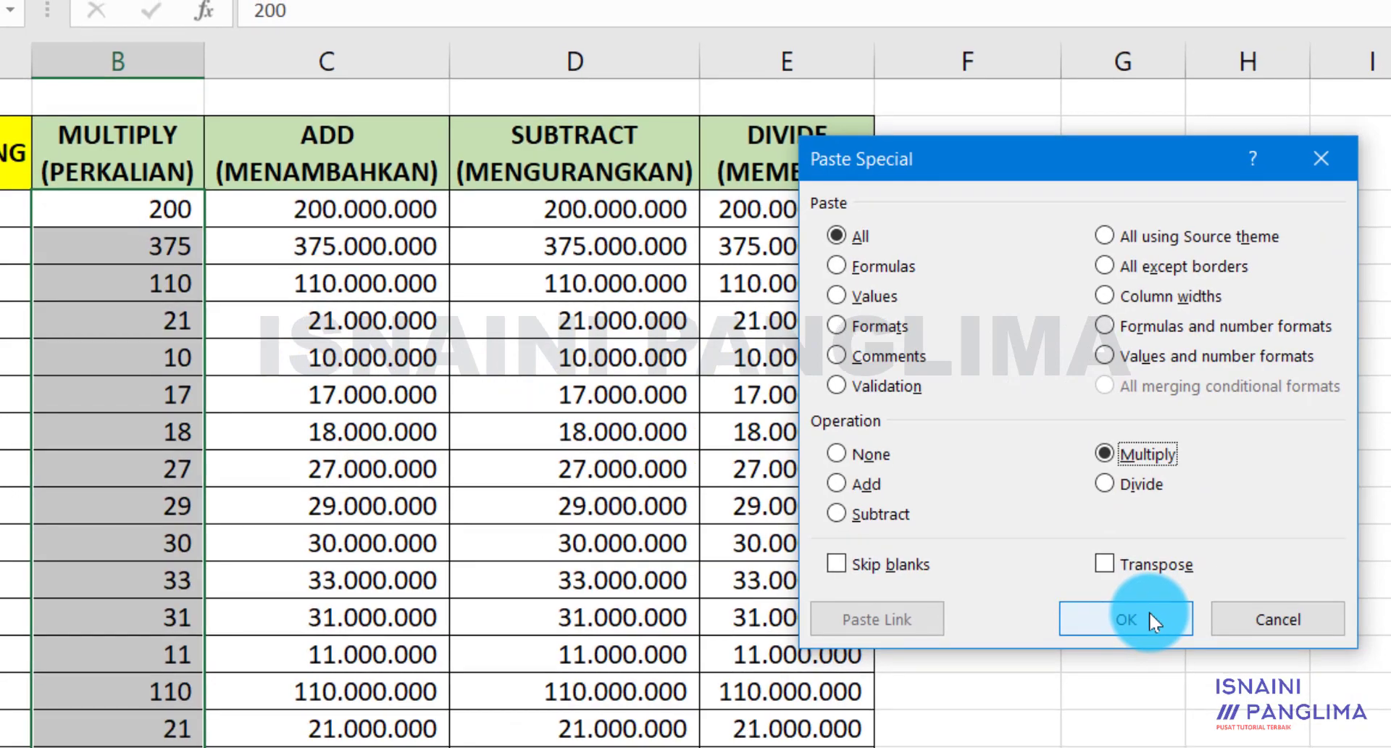
left_click(1149, 610)
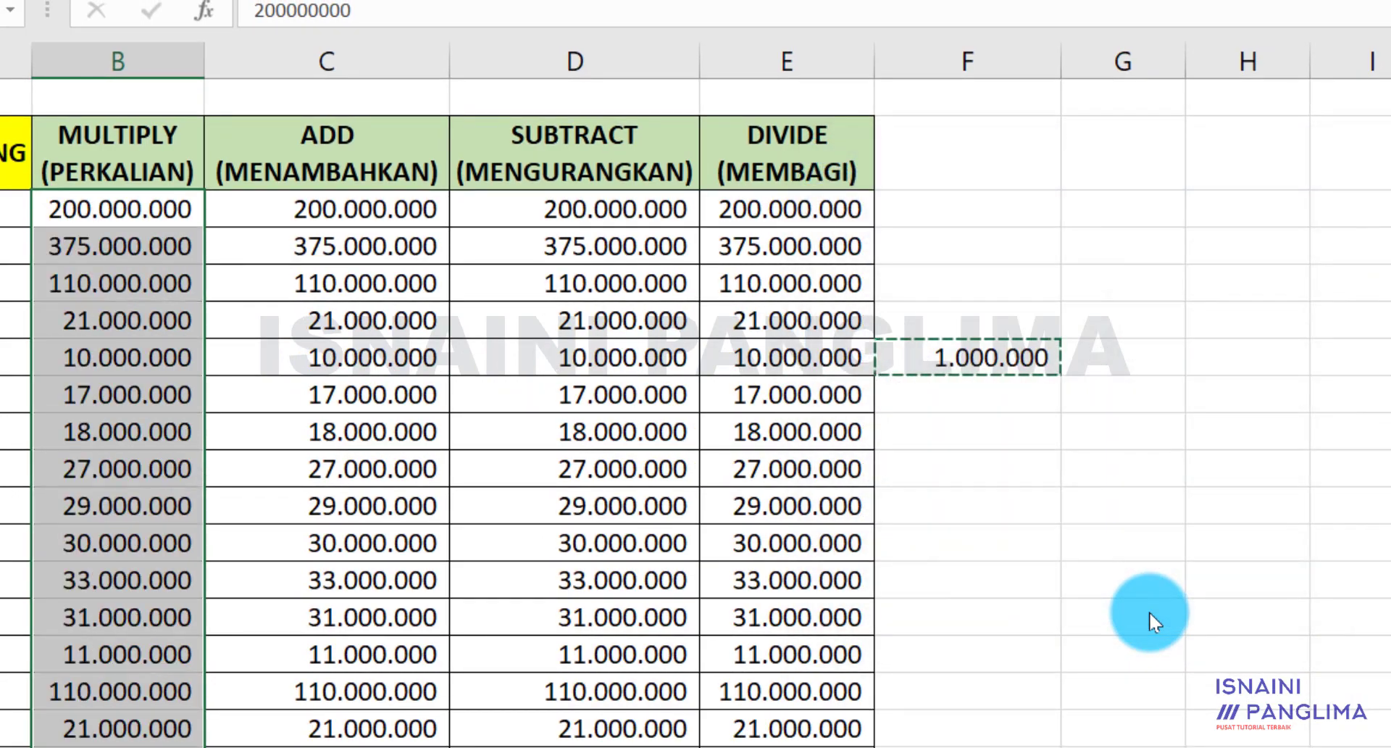
left_click(96, 290)
Delete the 1.000.000 helper from F7 and check the converted values in B7, B6 and B9
left_click(119, 357)
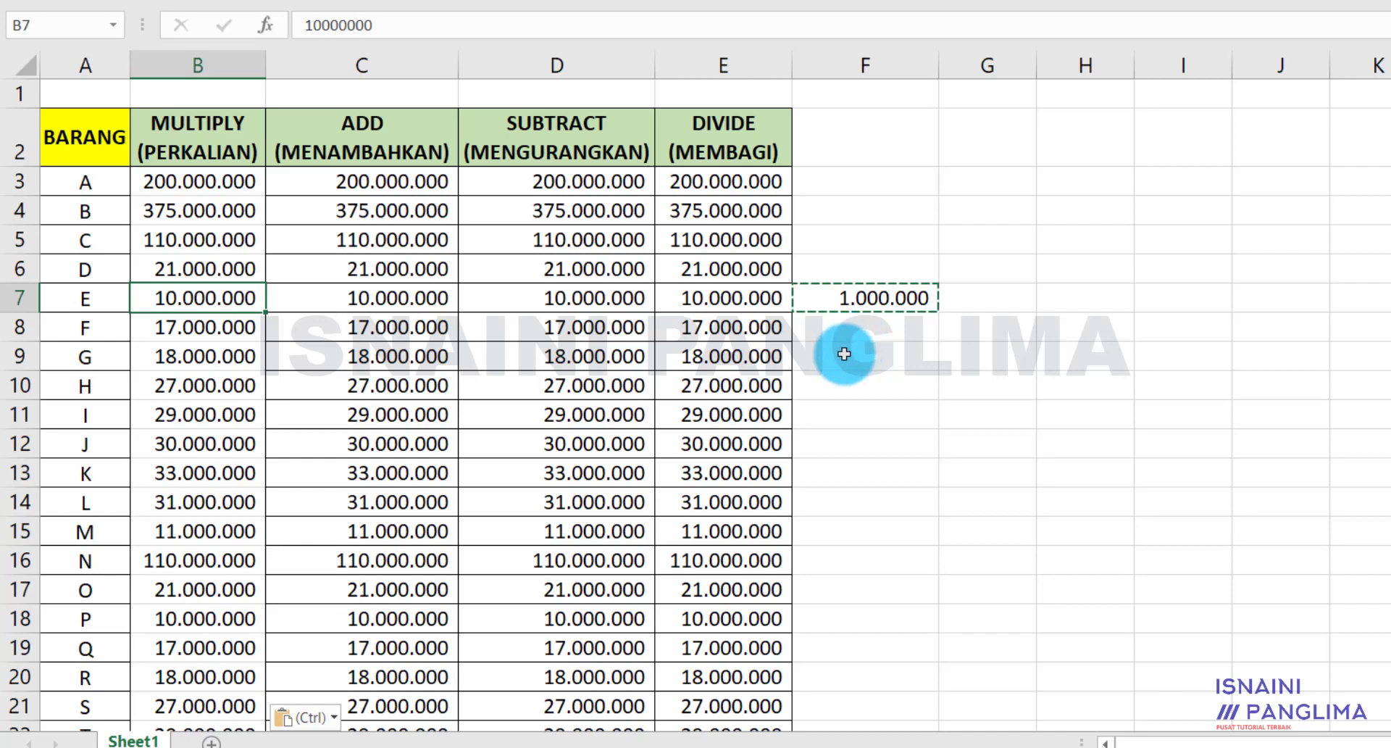
left_click(870, 349)
left_click(861, 306)
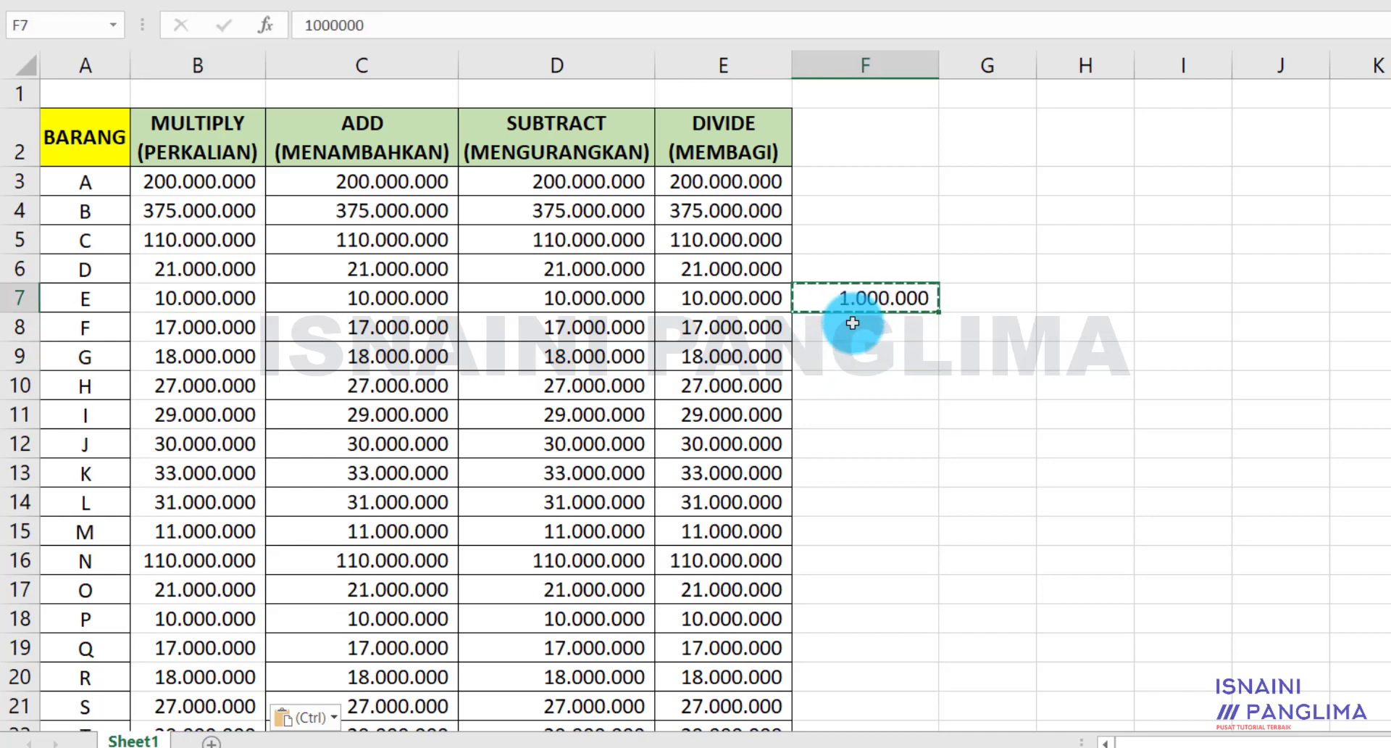
key("Delete")
left_click(855, 355)
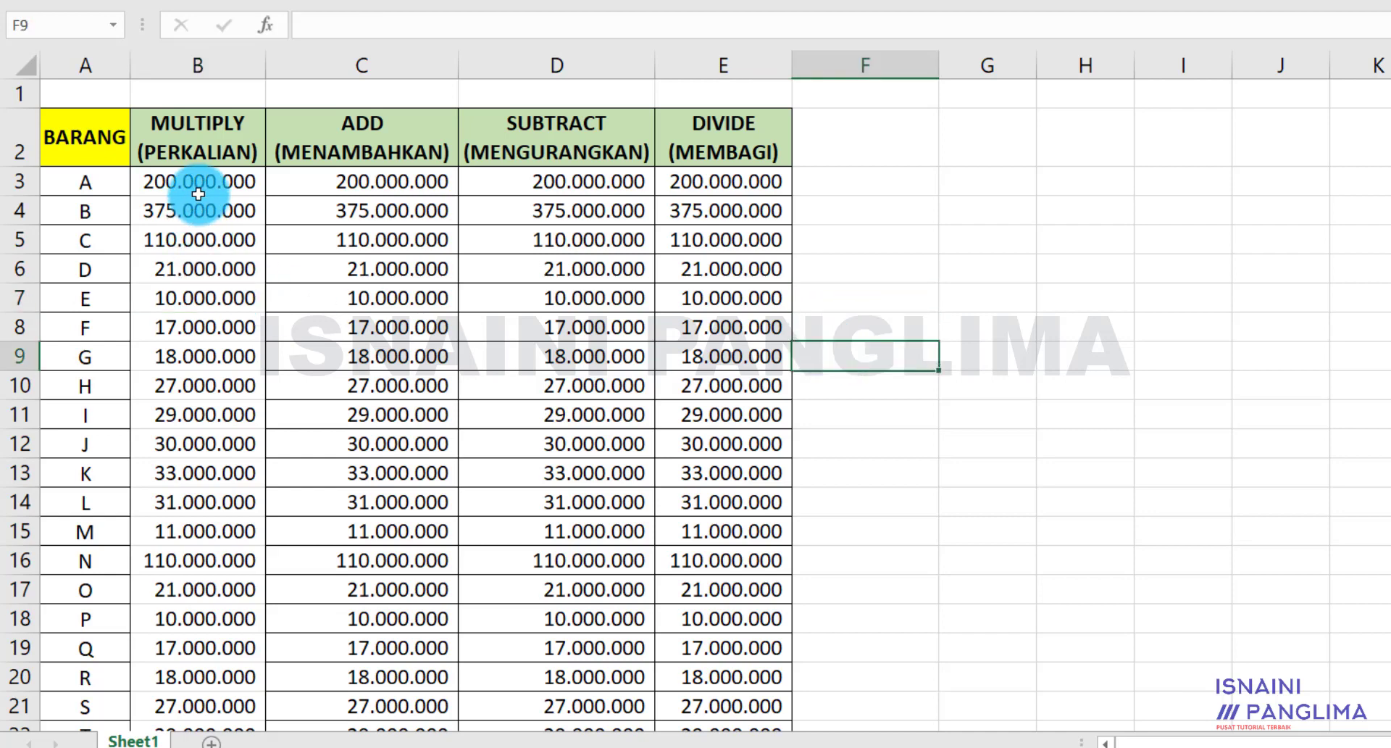
left_click(193, 269)
left_click(203, 352)
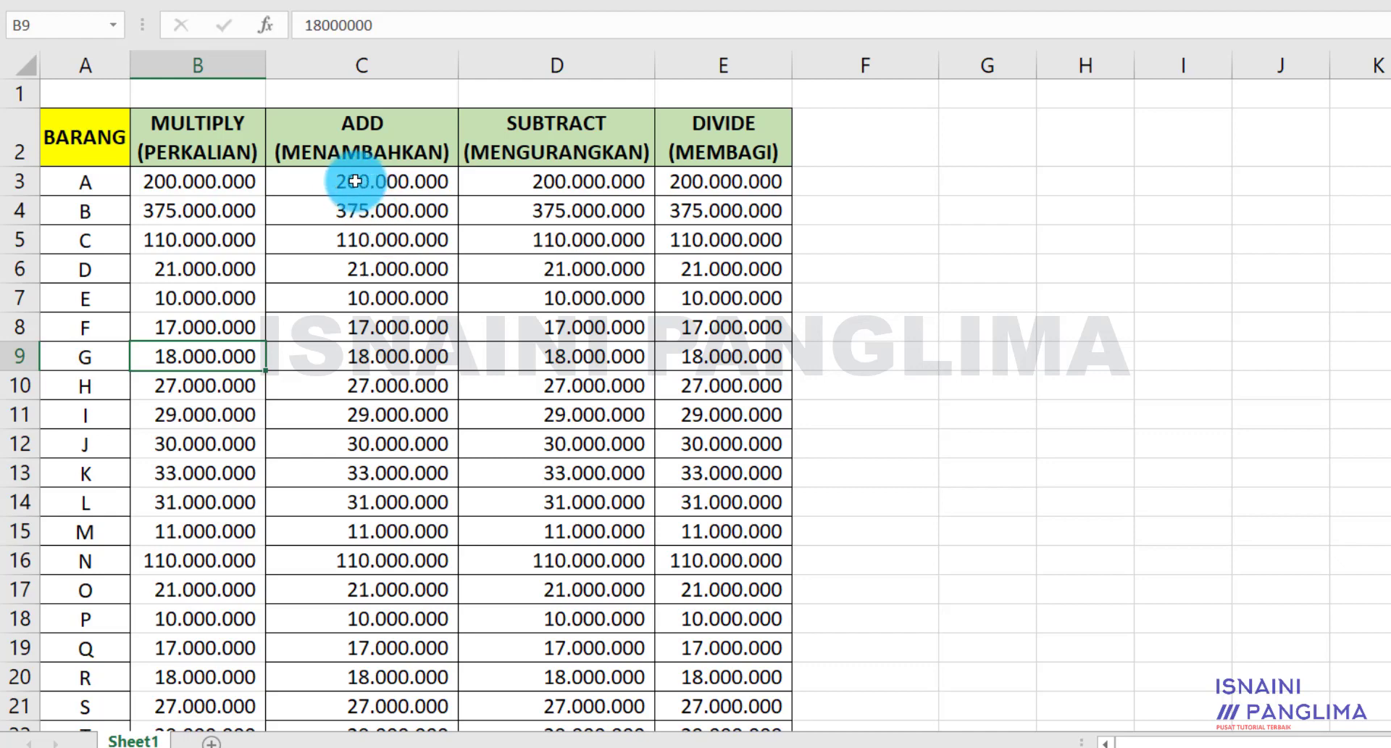
left_click(341, 180)
double_click(339, 181)
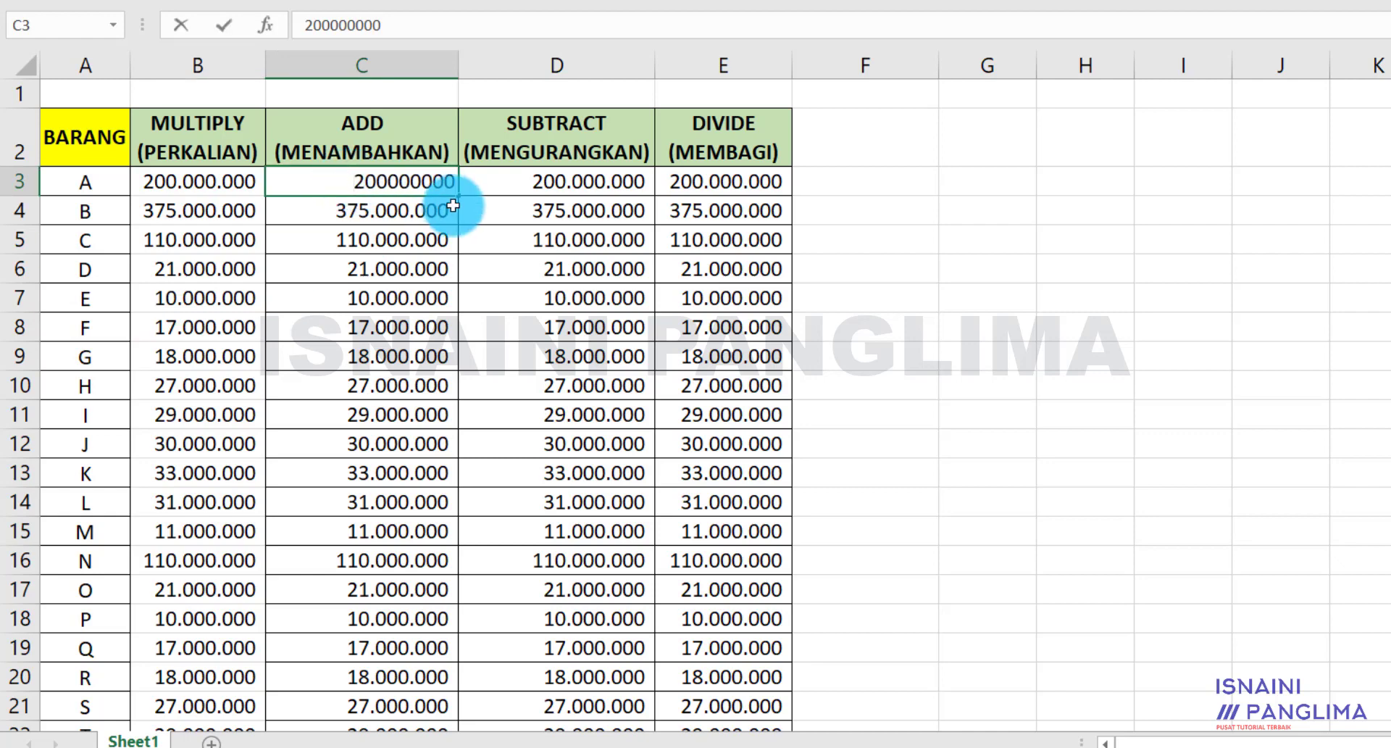
left_click(374, 210)
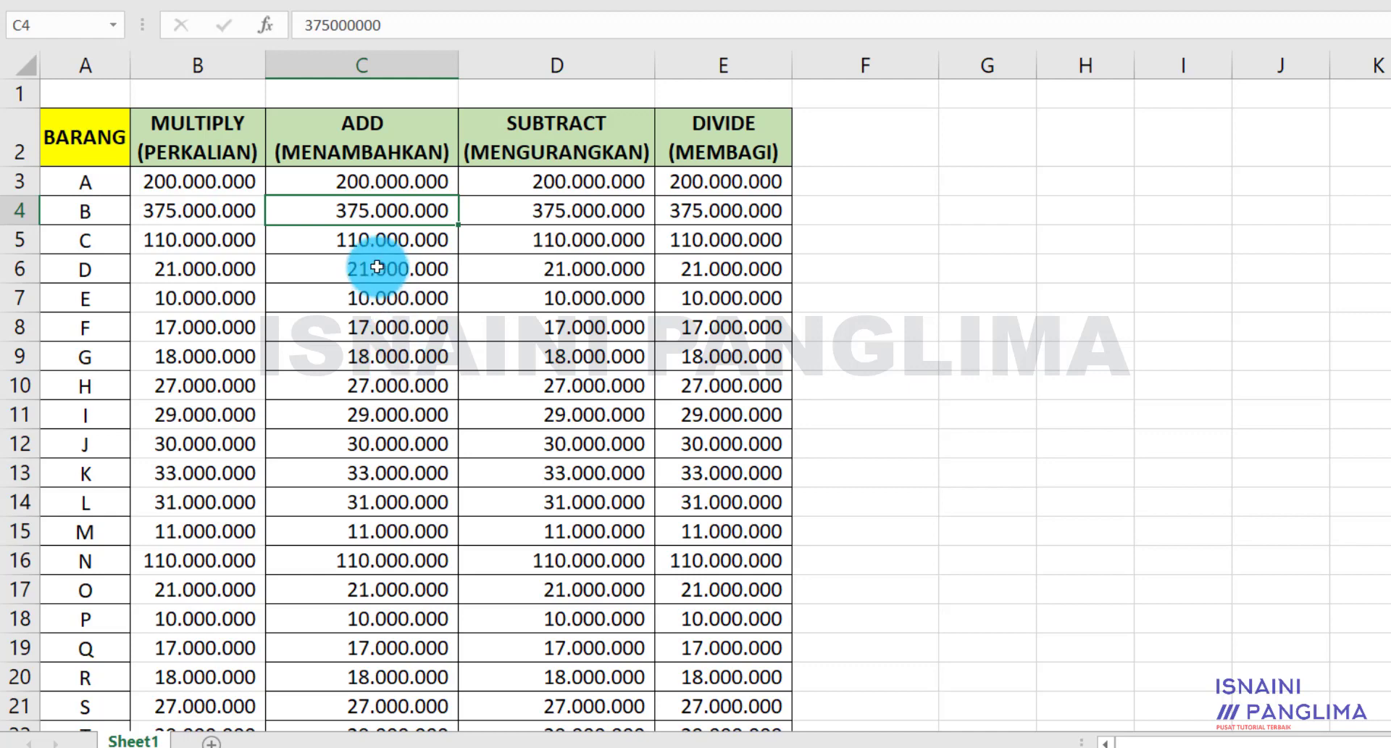
scroll(363, 362, "down", 1)
scroll(351, 435, "down", 3)
scroll(362, 456, "up", 1)
scroll(384, 476, "up", 4)
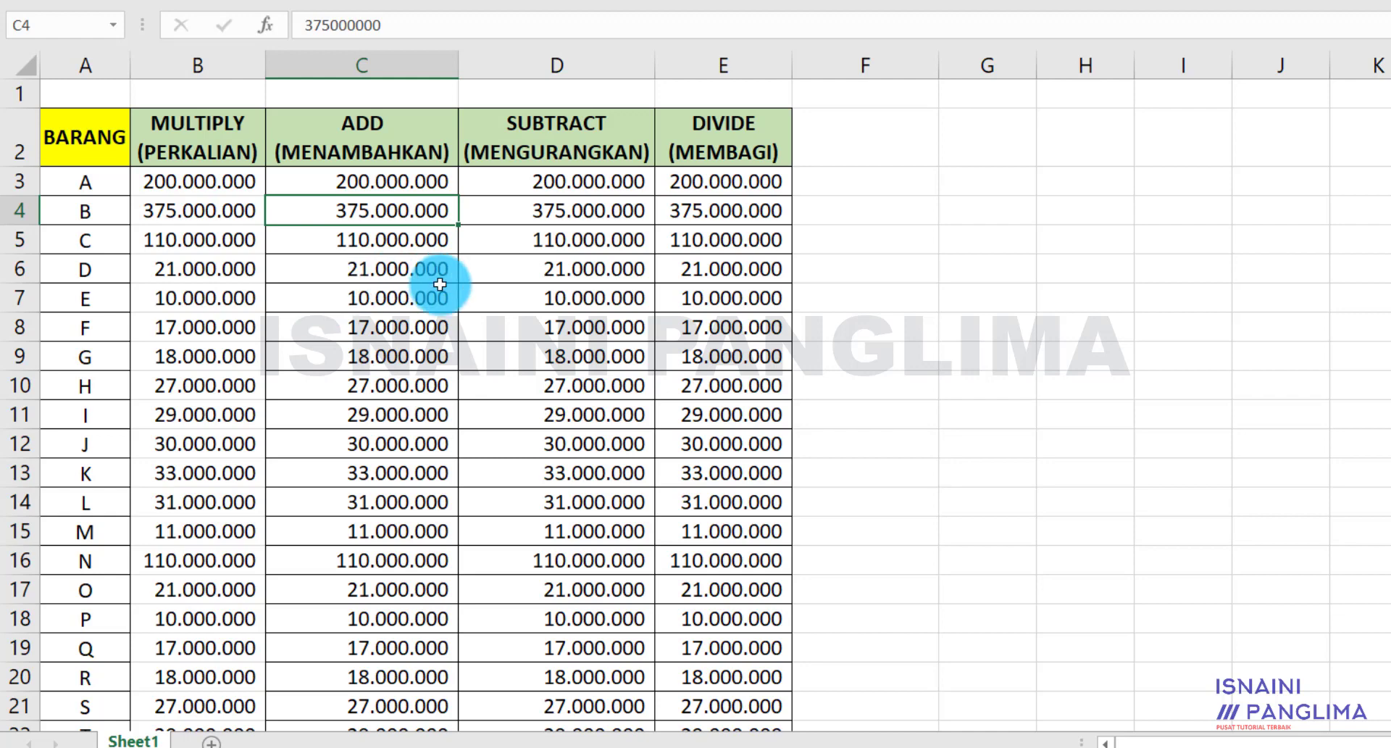
left_click(844, 301)
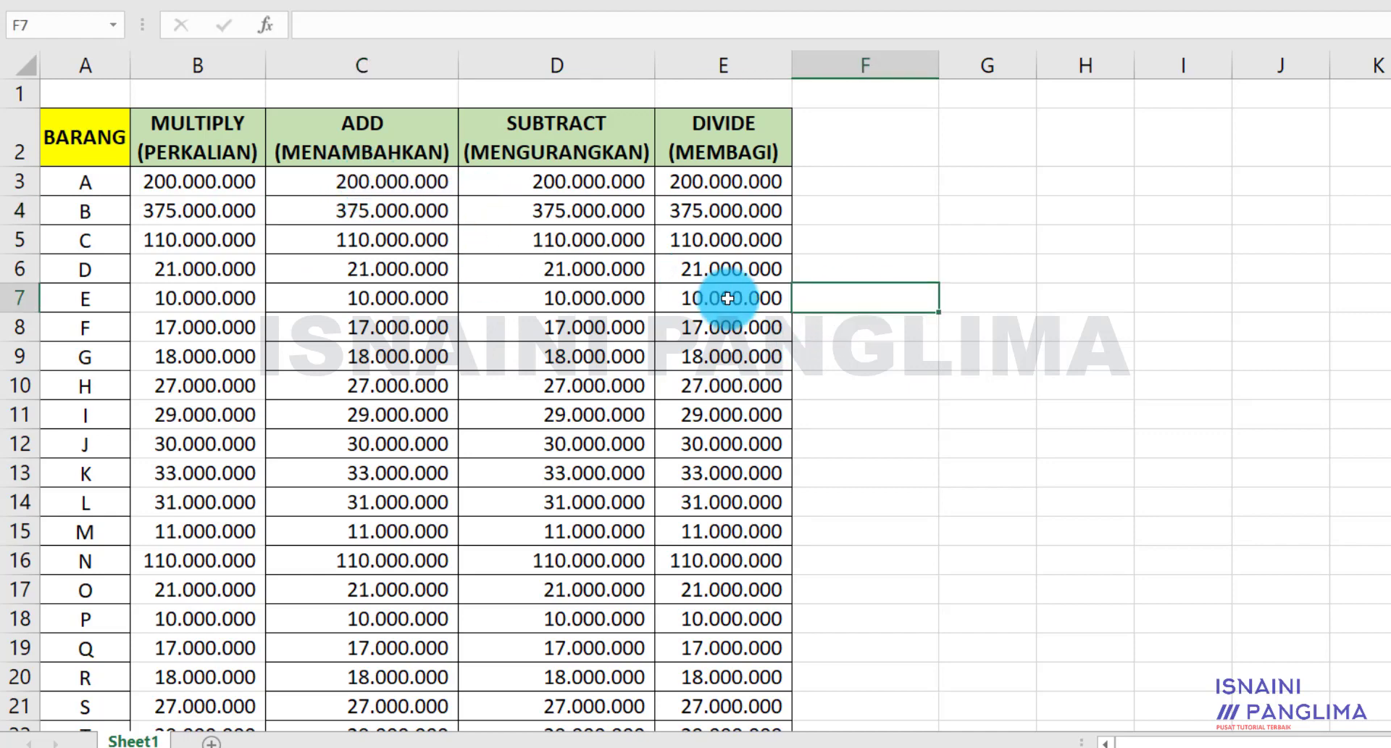
Enter 10E6 (10.000.000) in F7 and copy it with Ctrl+C
type("1")
key("Escape")
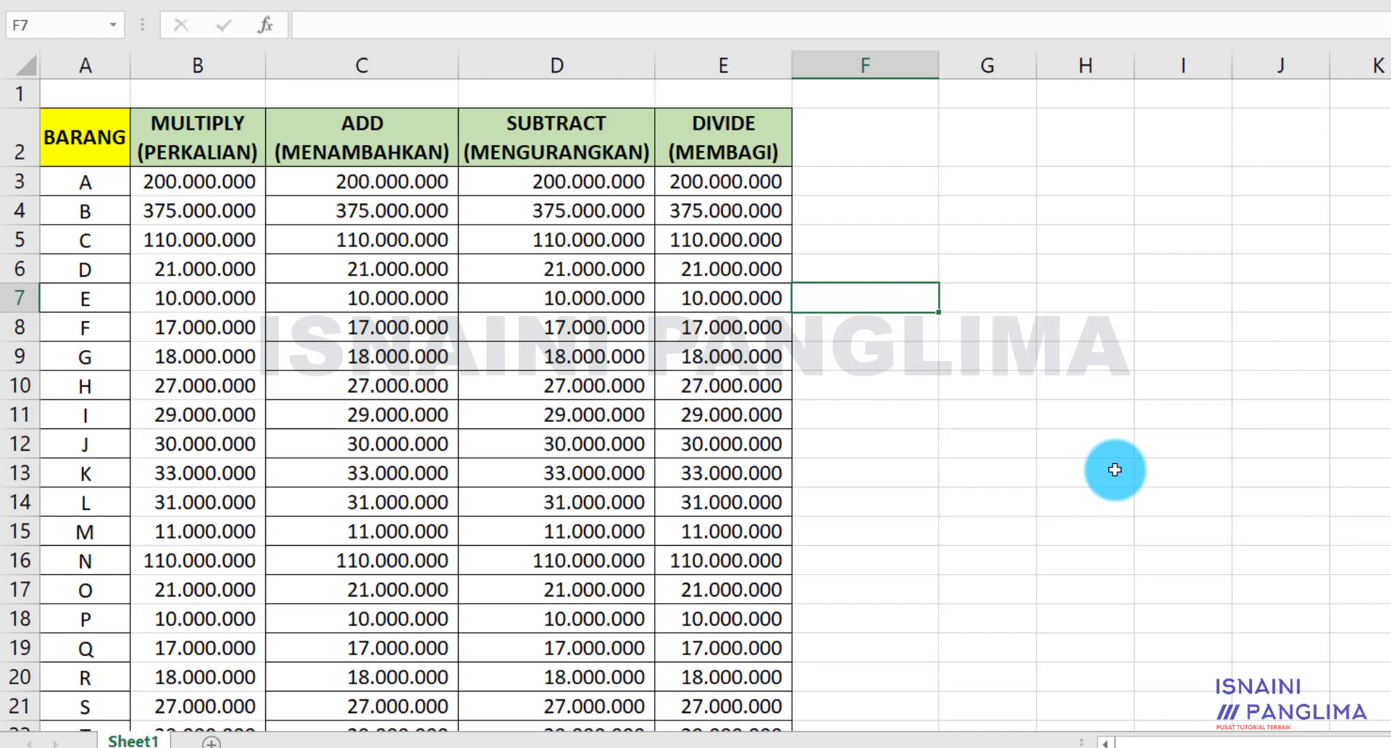
type("10E6")
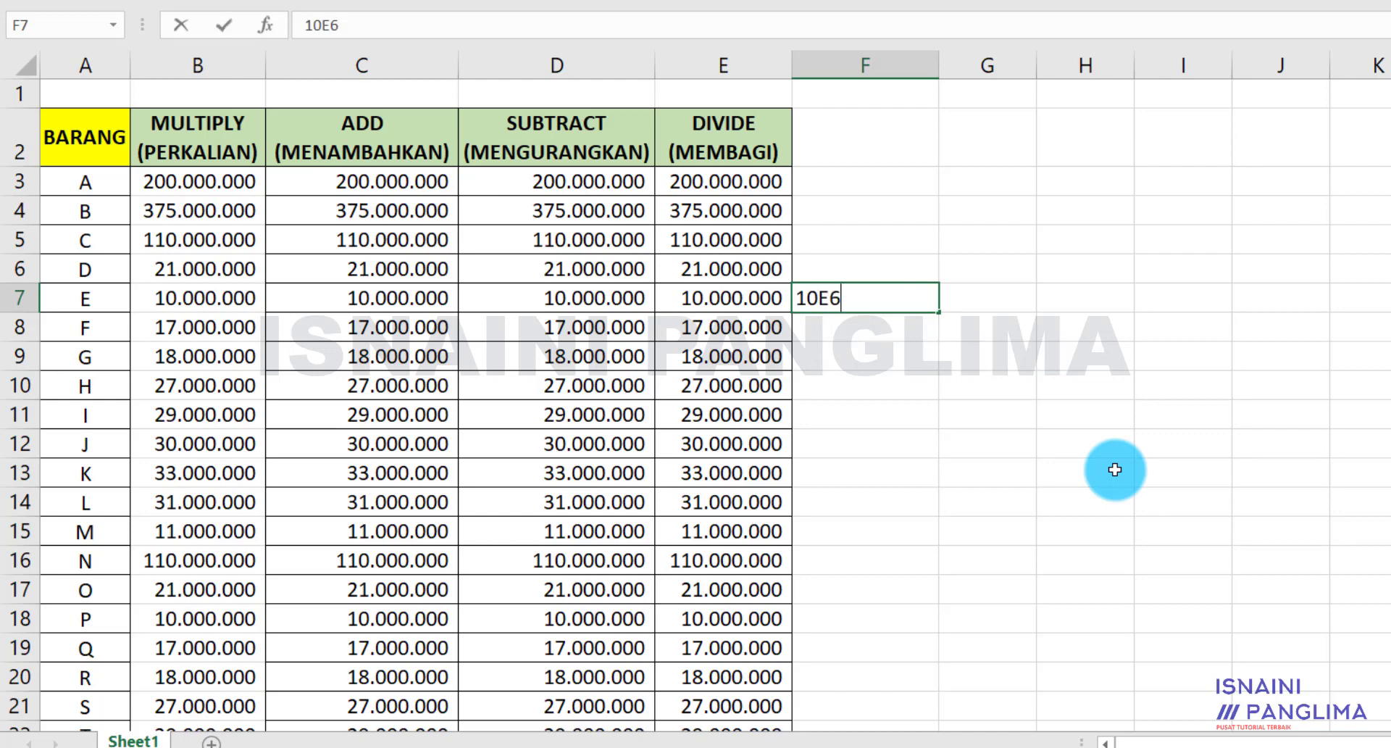
key("Return")
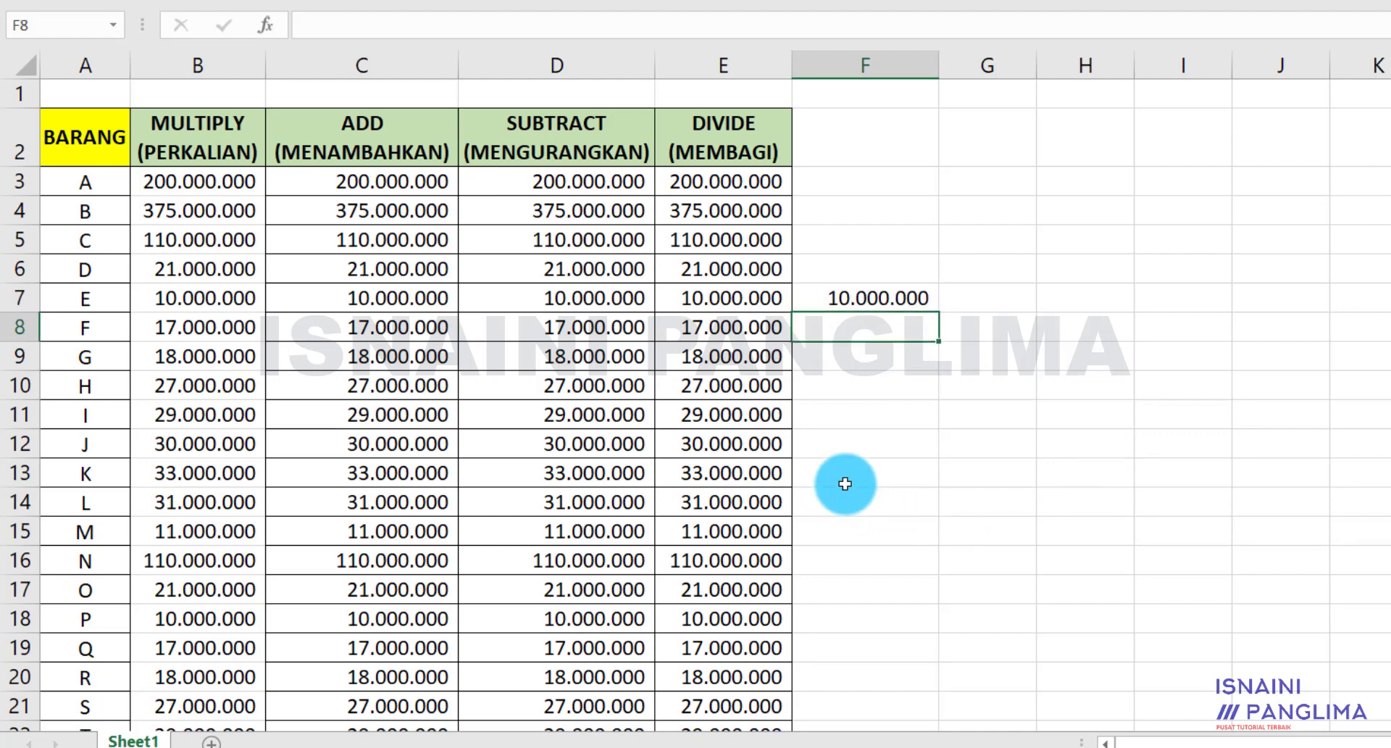
left_click(880, 298)
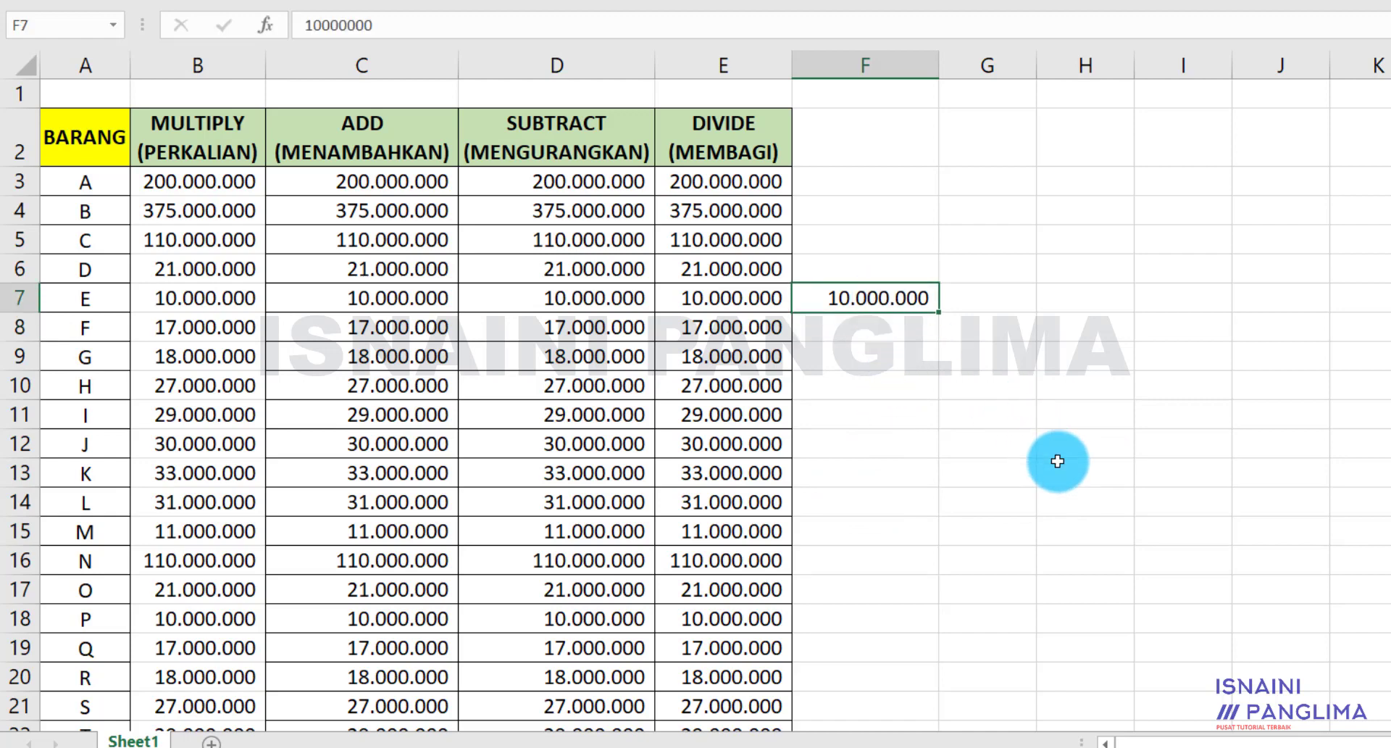
key("ctrl+c")
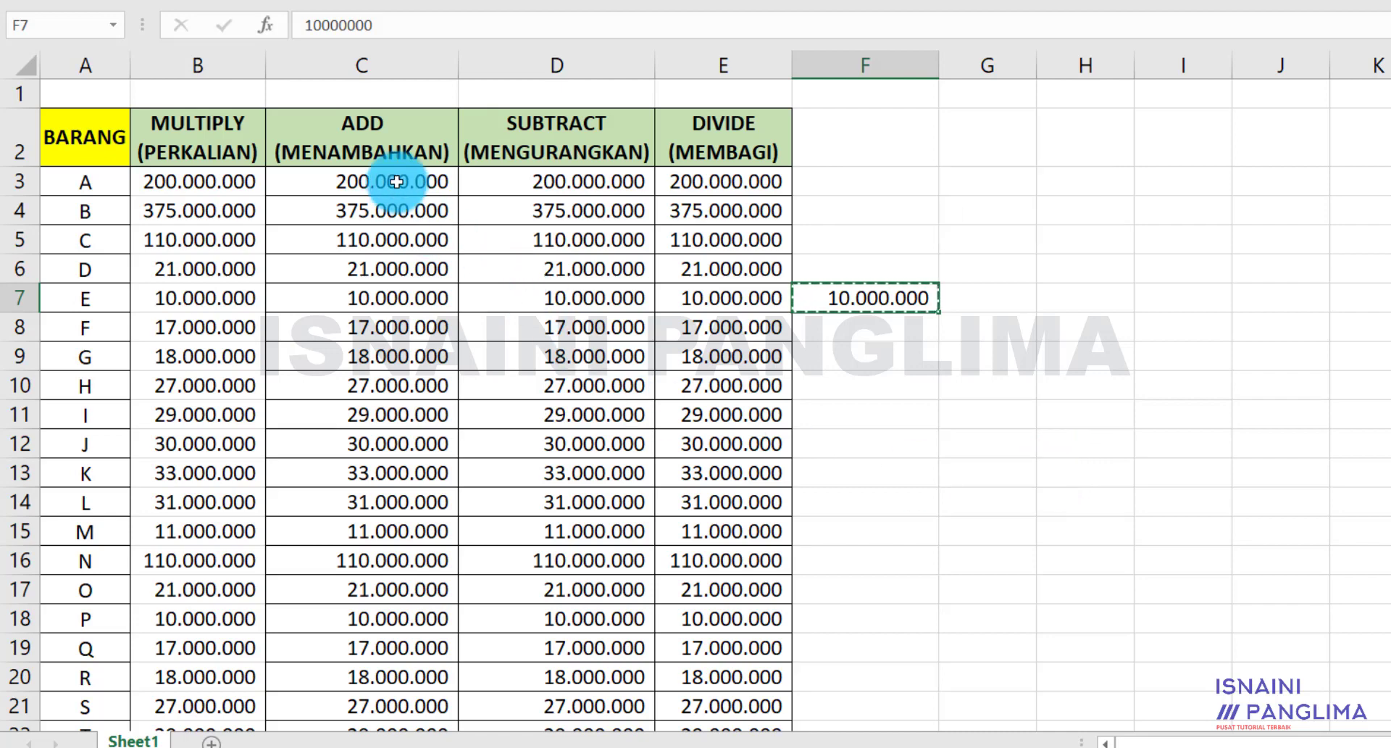
Paste Special Add onto C3:C37, raising each ADD value by 10.000.000
left_click_drag(397, 181, 388, 740)
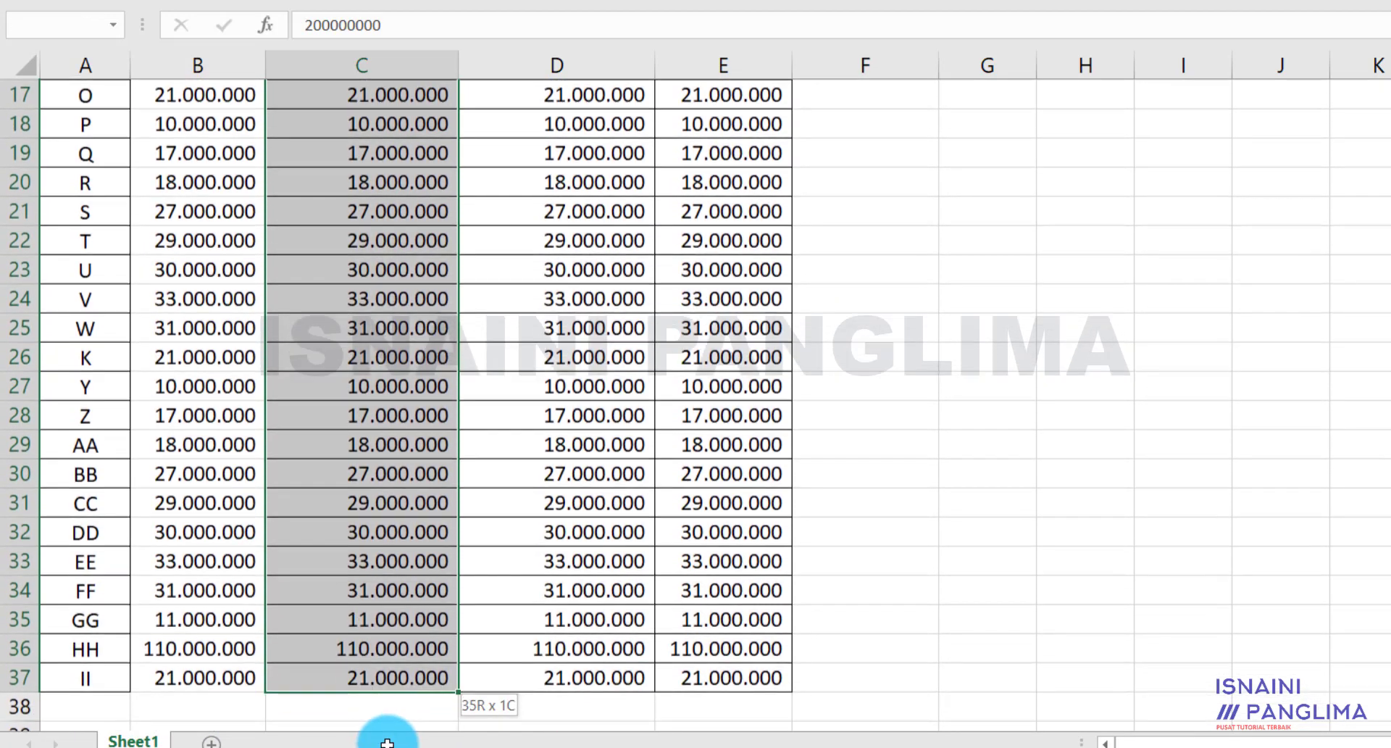
scroll(503, 435, "up", 5)
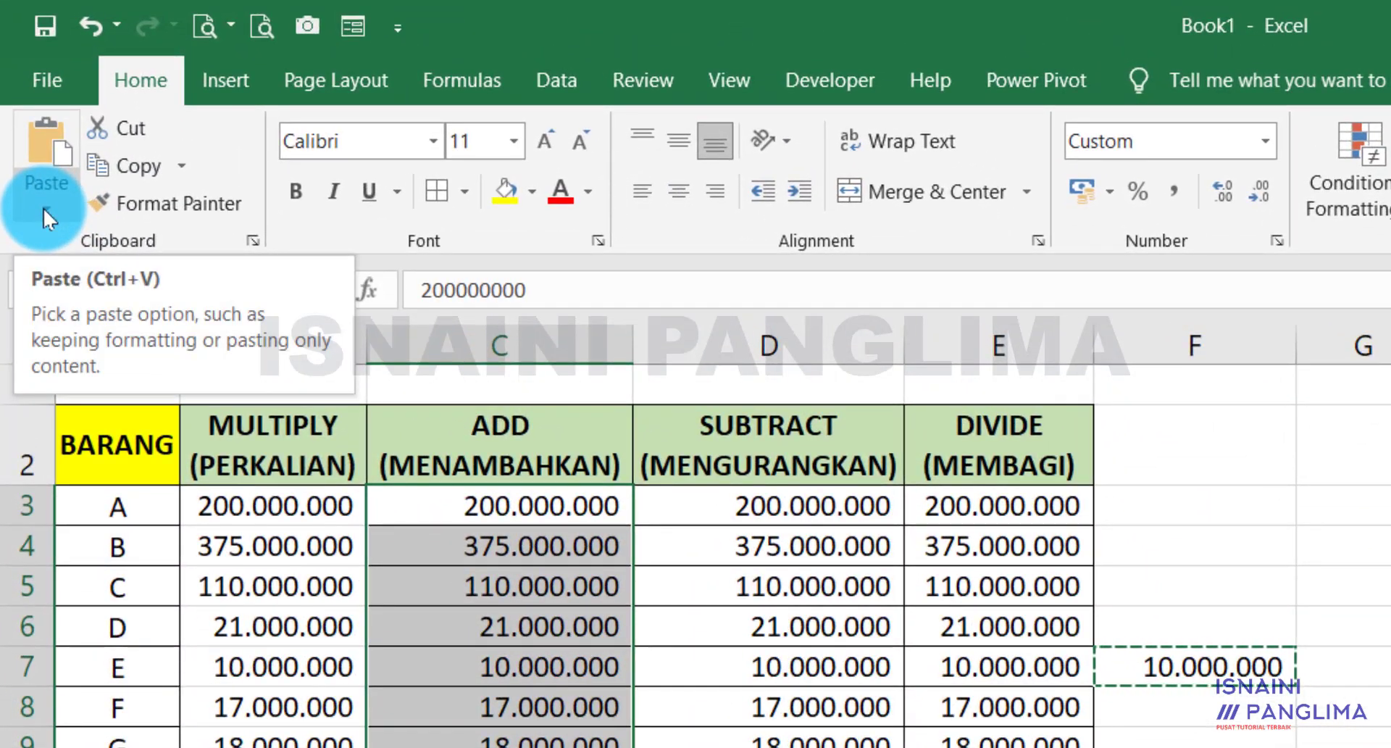
left_click(42, 207)
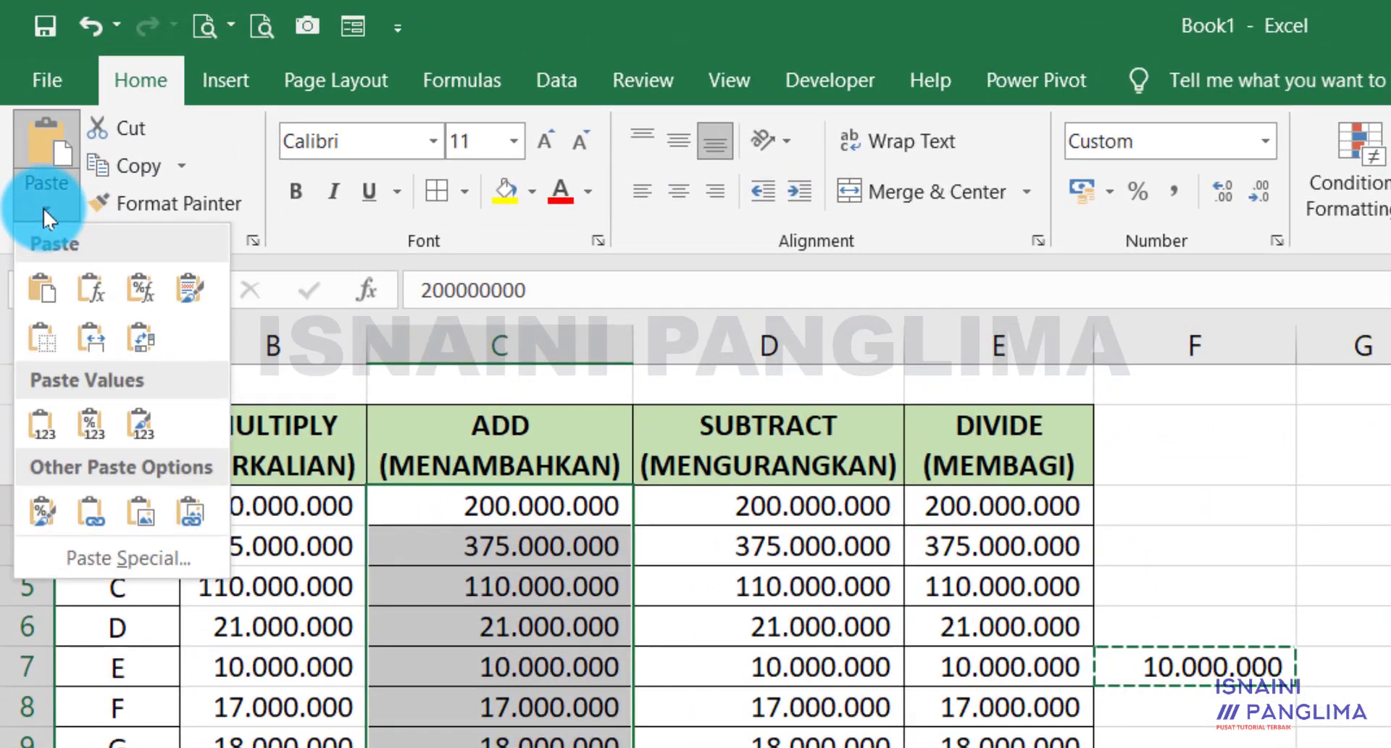
left_click(146, 554)
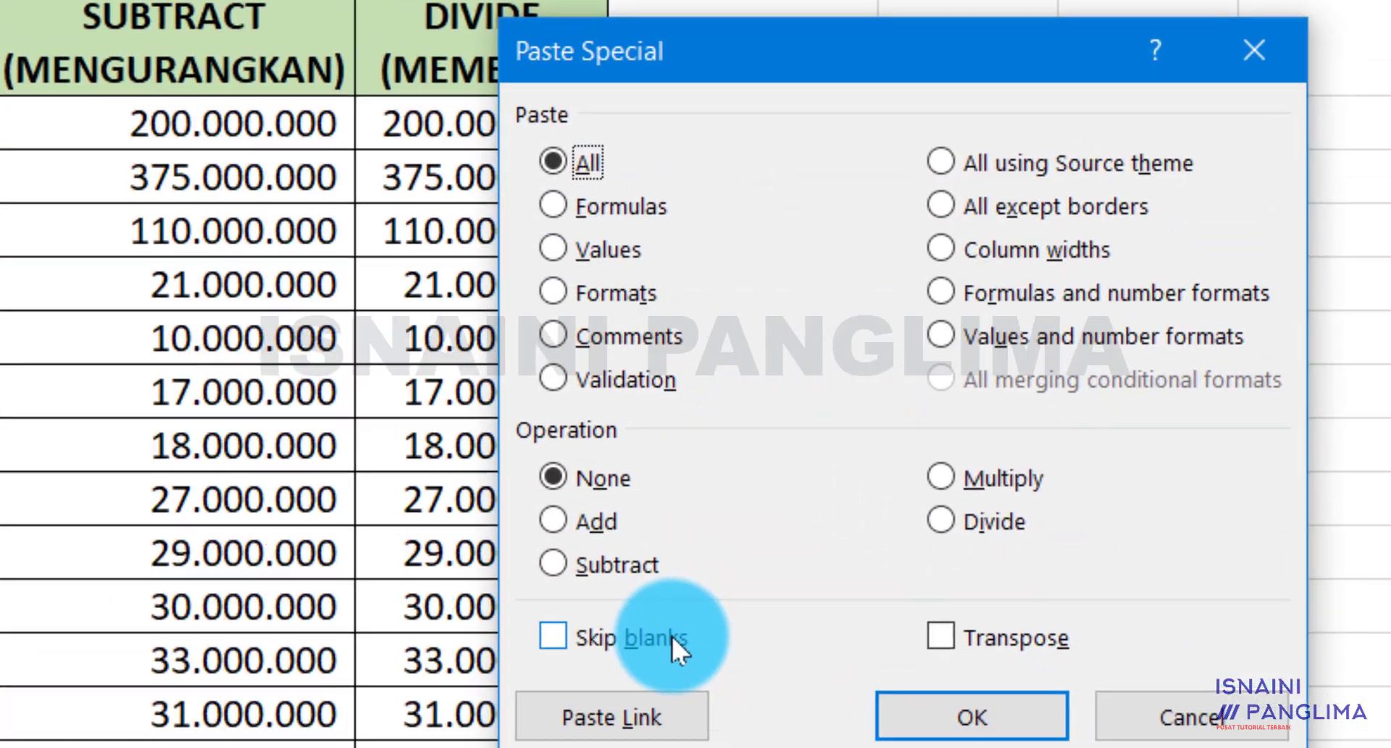
left_click(553, 521)
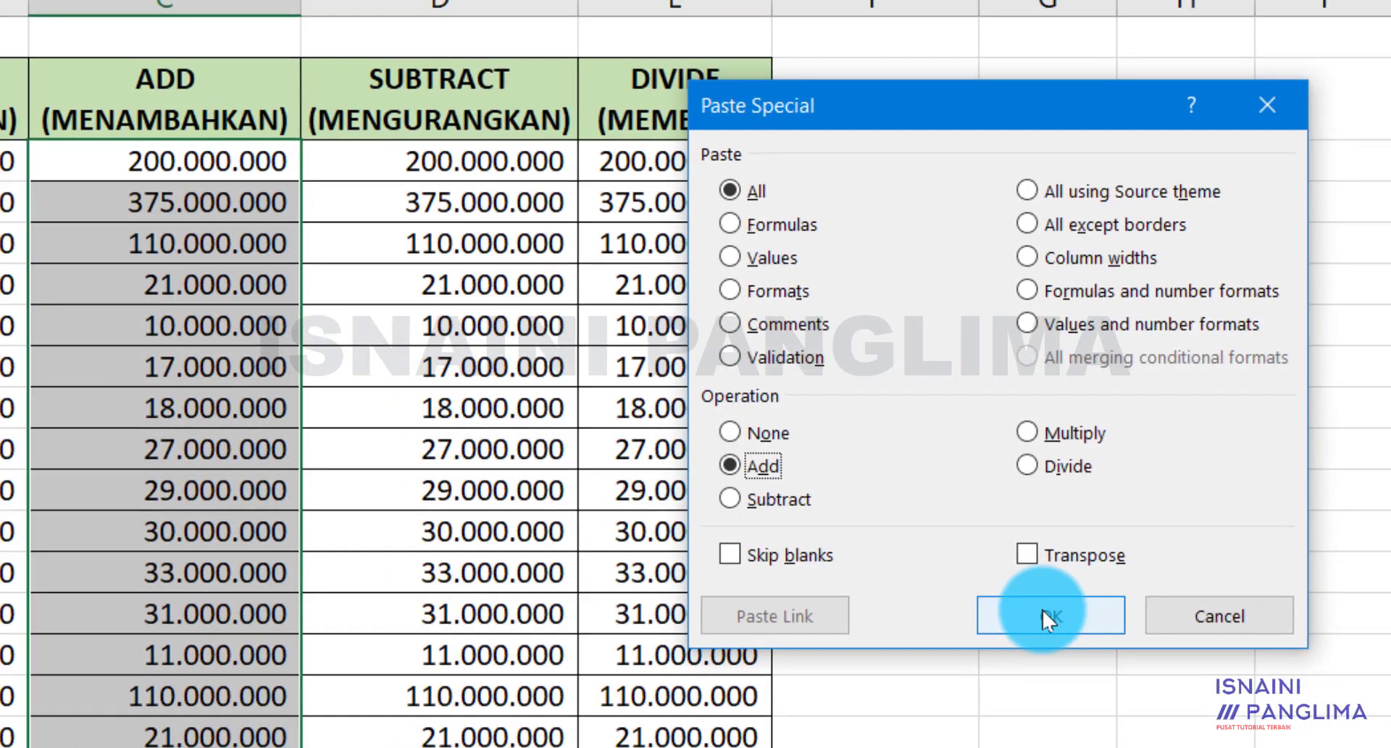
left_click(1043, 612)
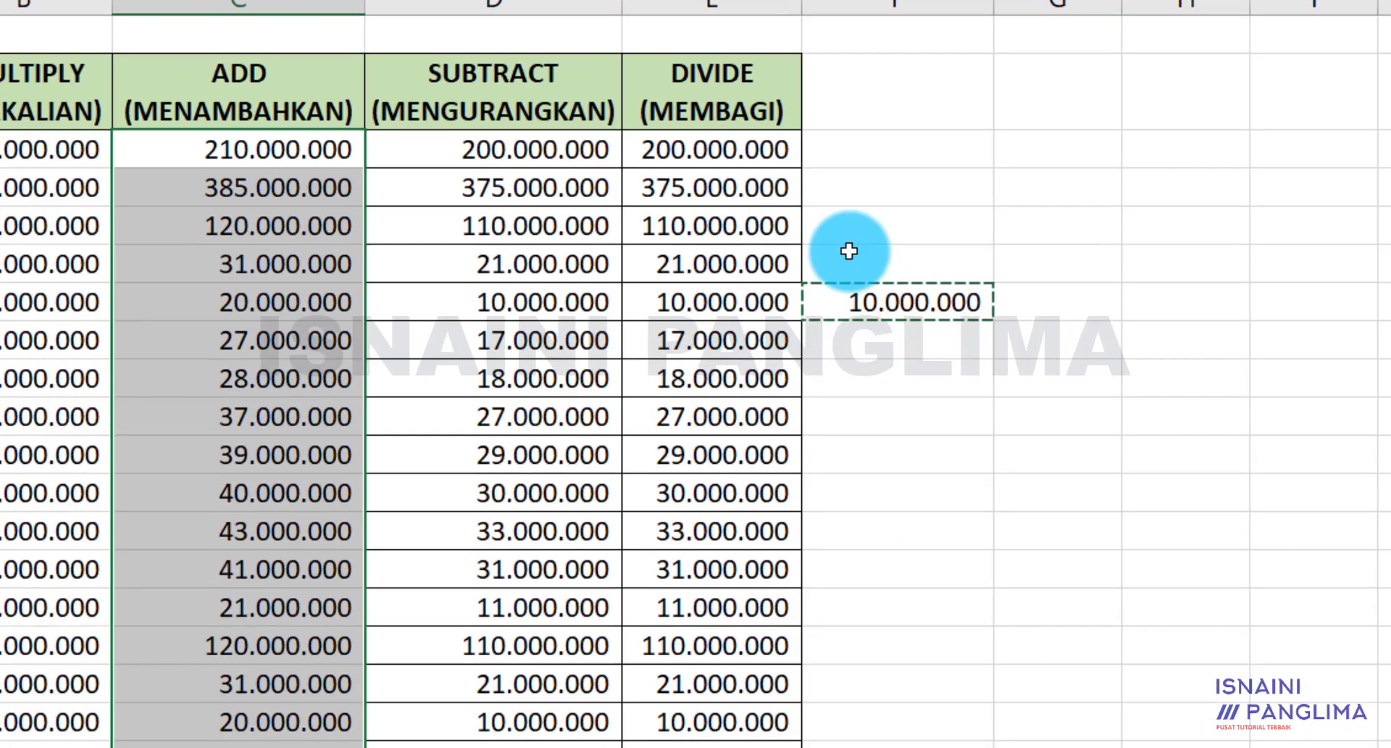
Clear the helper value from F7 and inspect the increased ADD values
left_click_drag(840, 279, 957, 444)
key("Delete")
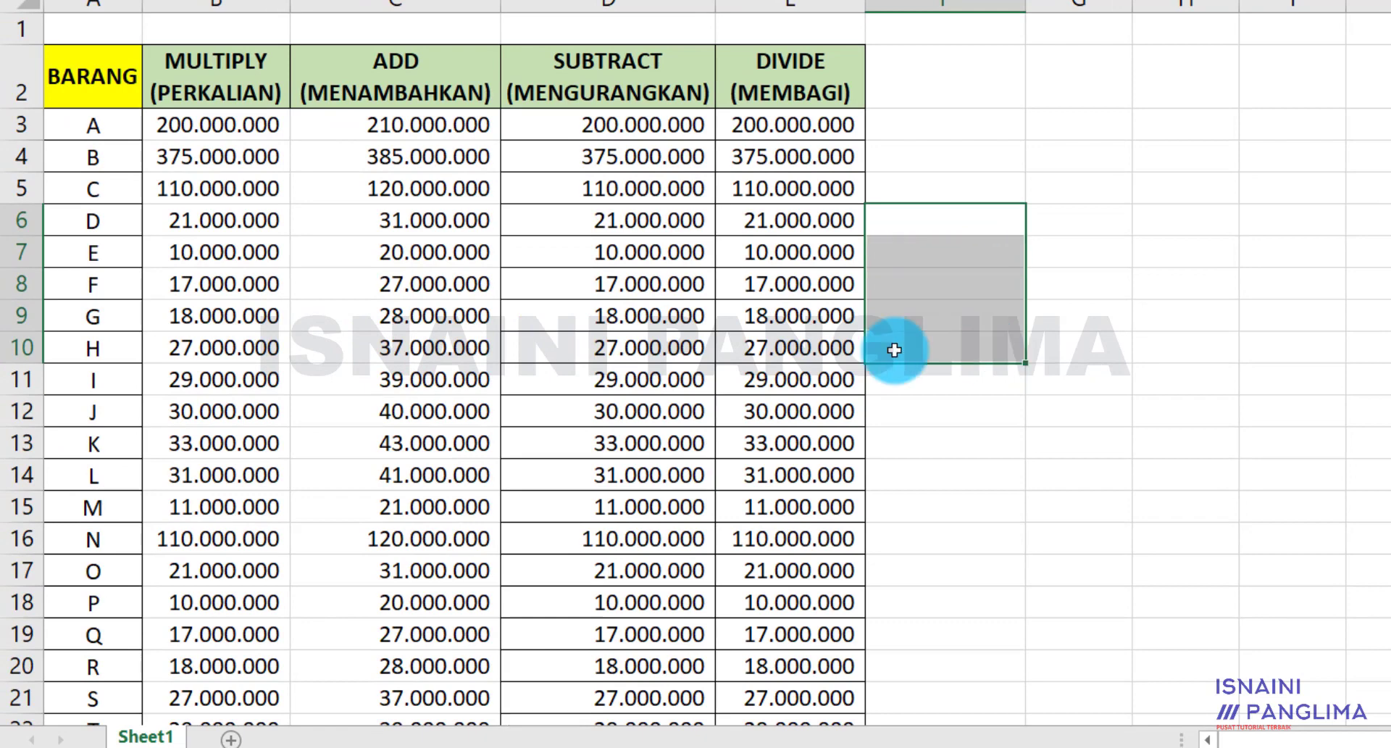
left_click(397, 132)
left_click(391, 188)
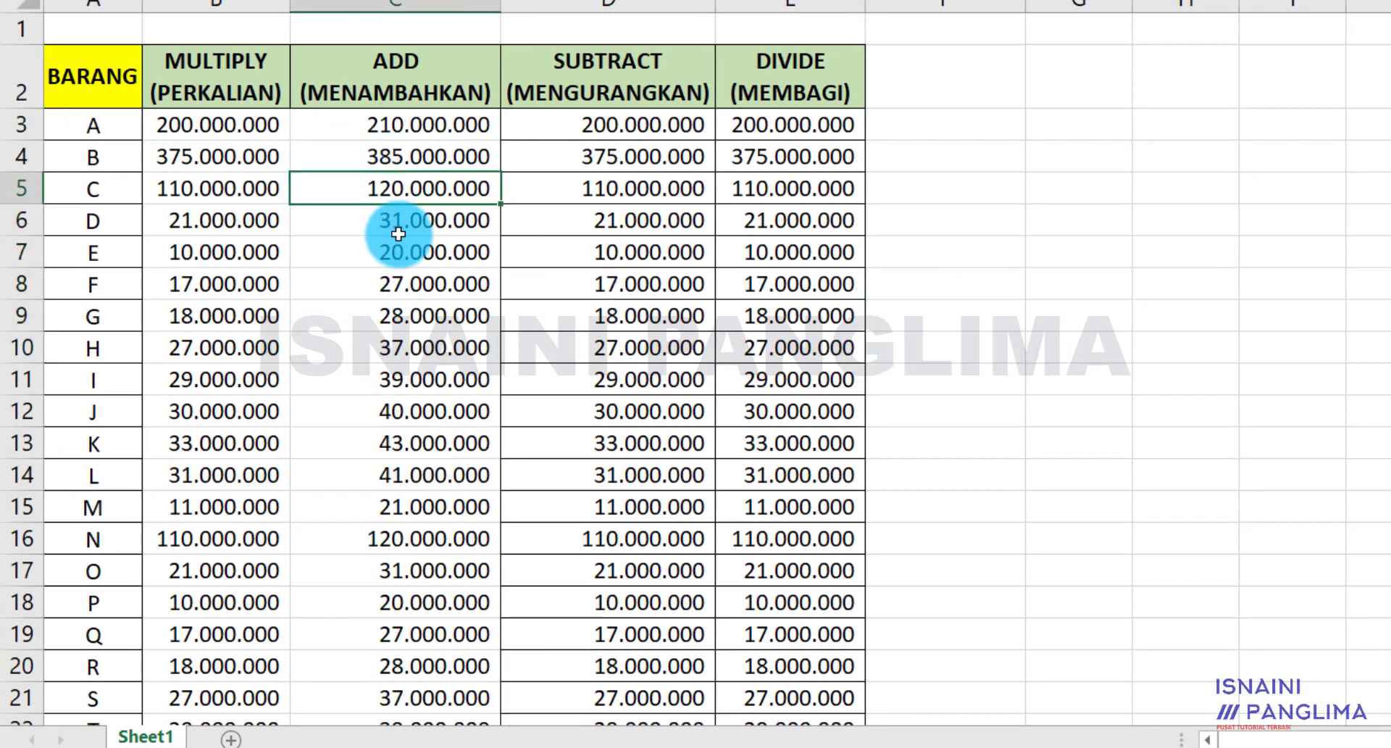
left_click(410, 286)
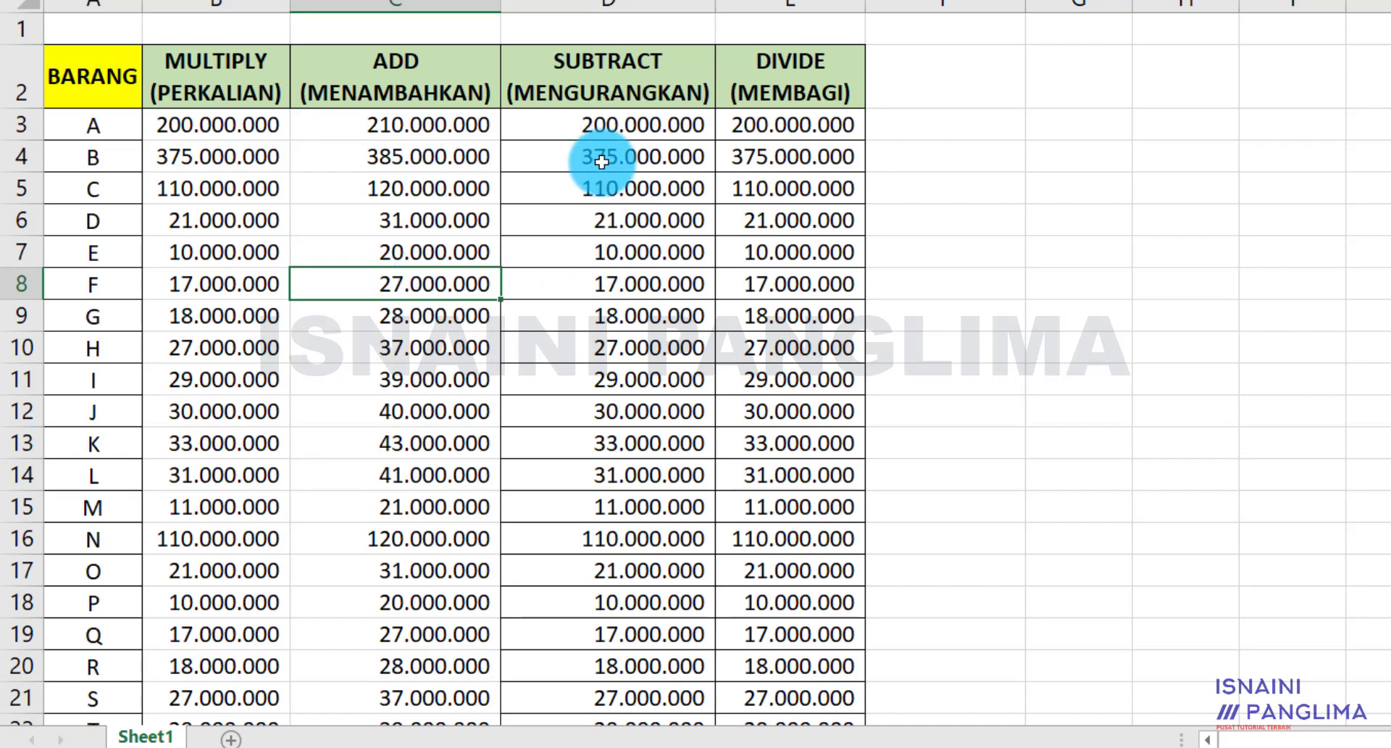
Enter 1000000 in F7 and copy it
left_click_drag(597, 135, 621, 537)
left_click(625, 279)
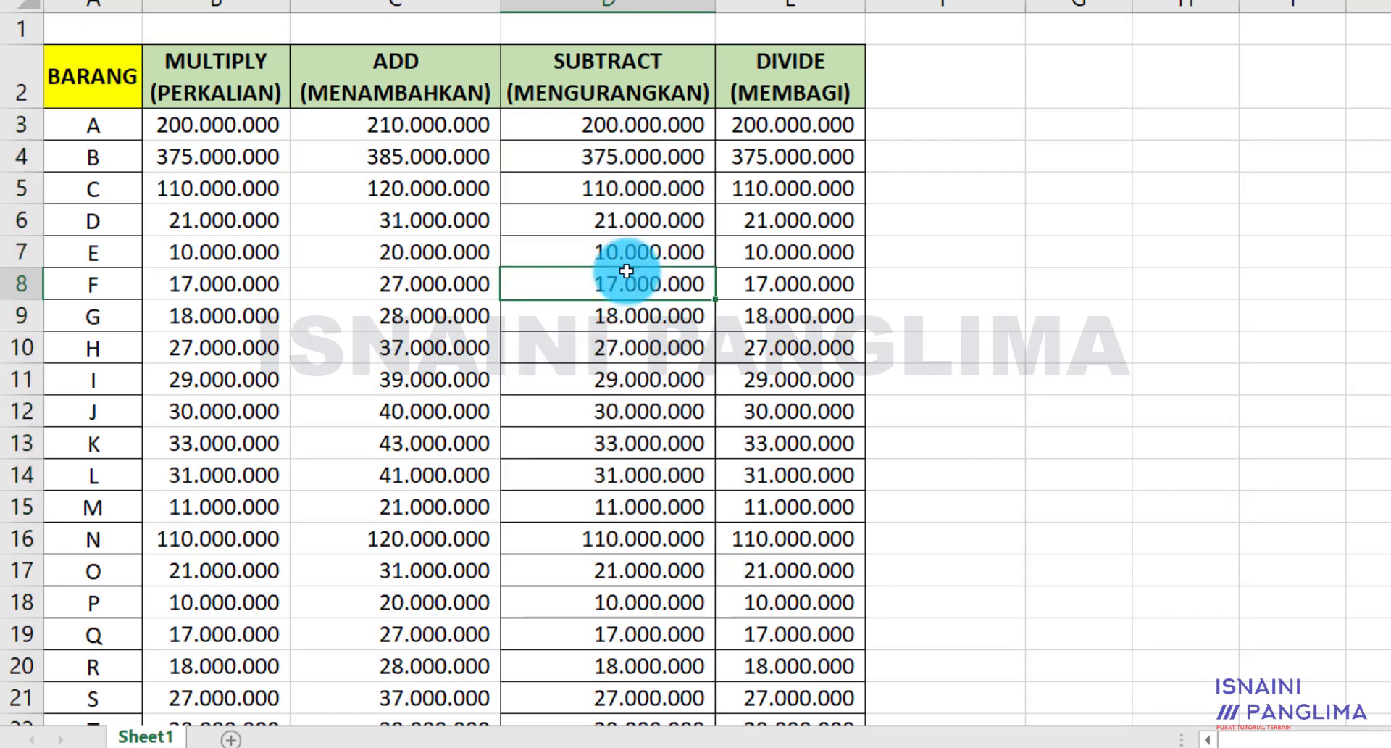
left_click(621, 155)
left_click(629, 123)
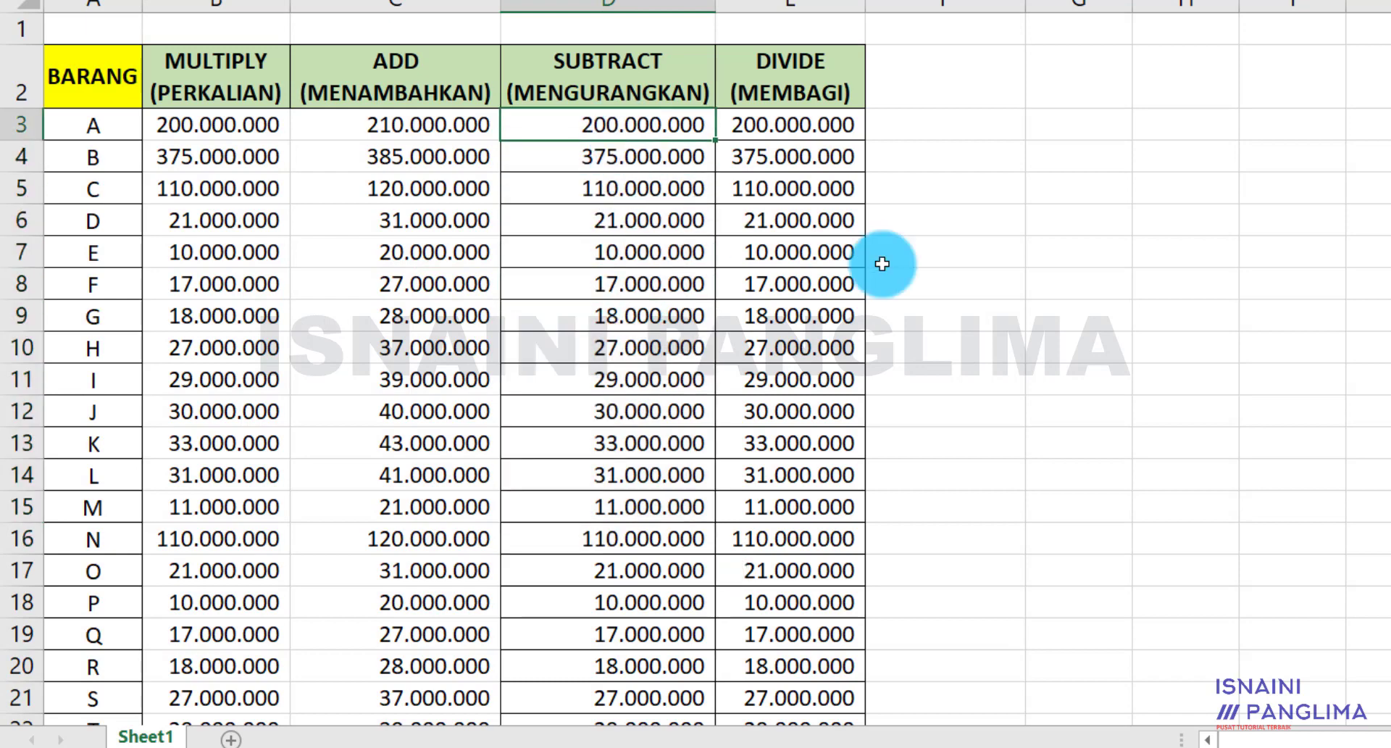
left_click(931, 260)
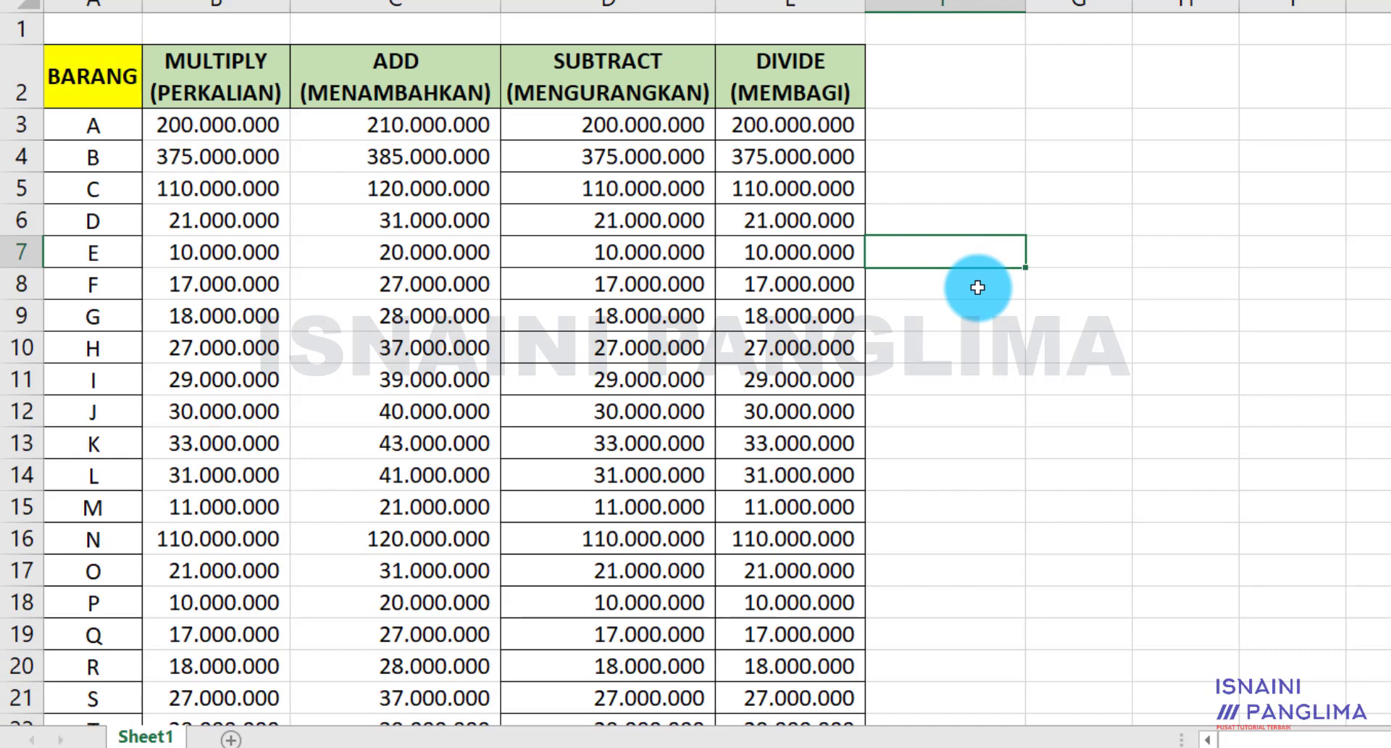
type("1000000")
key("Return")
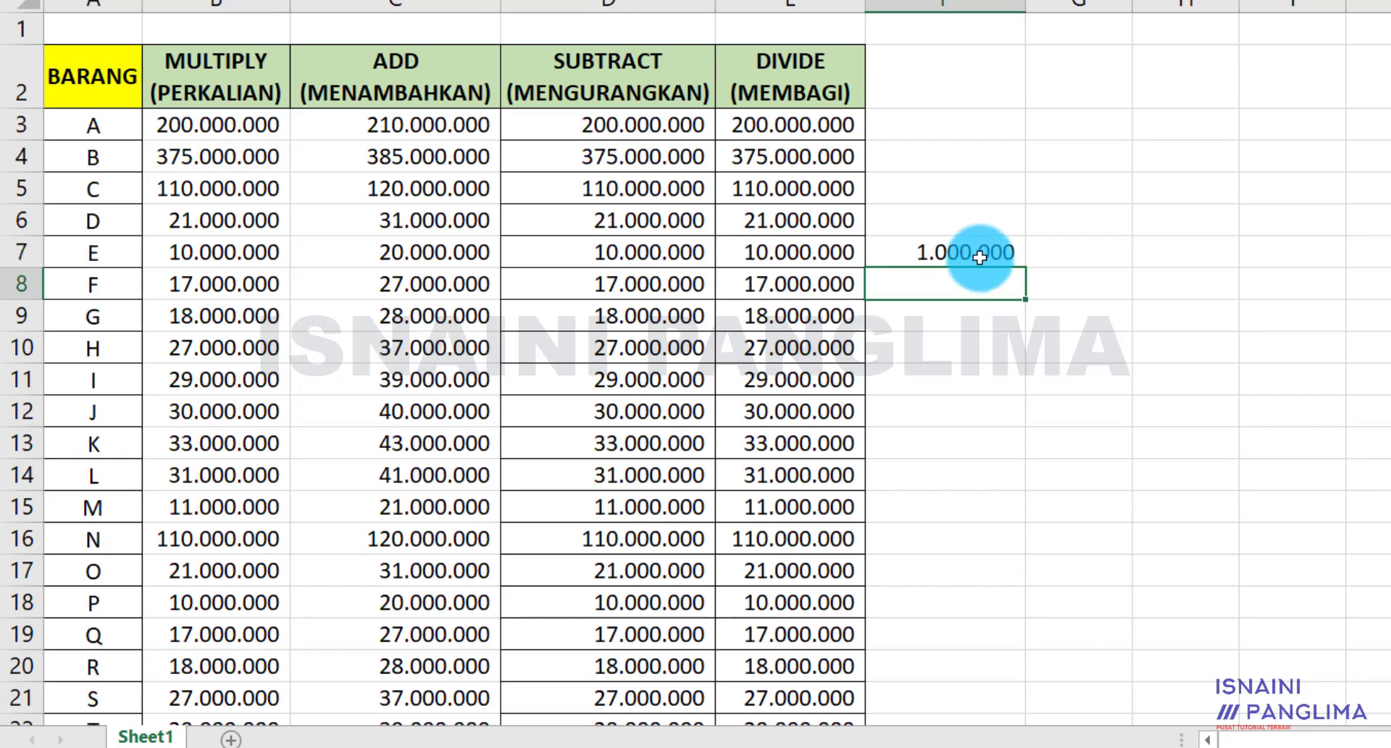
left_click(979, 261)
key("ctrl+c")
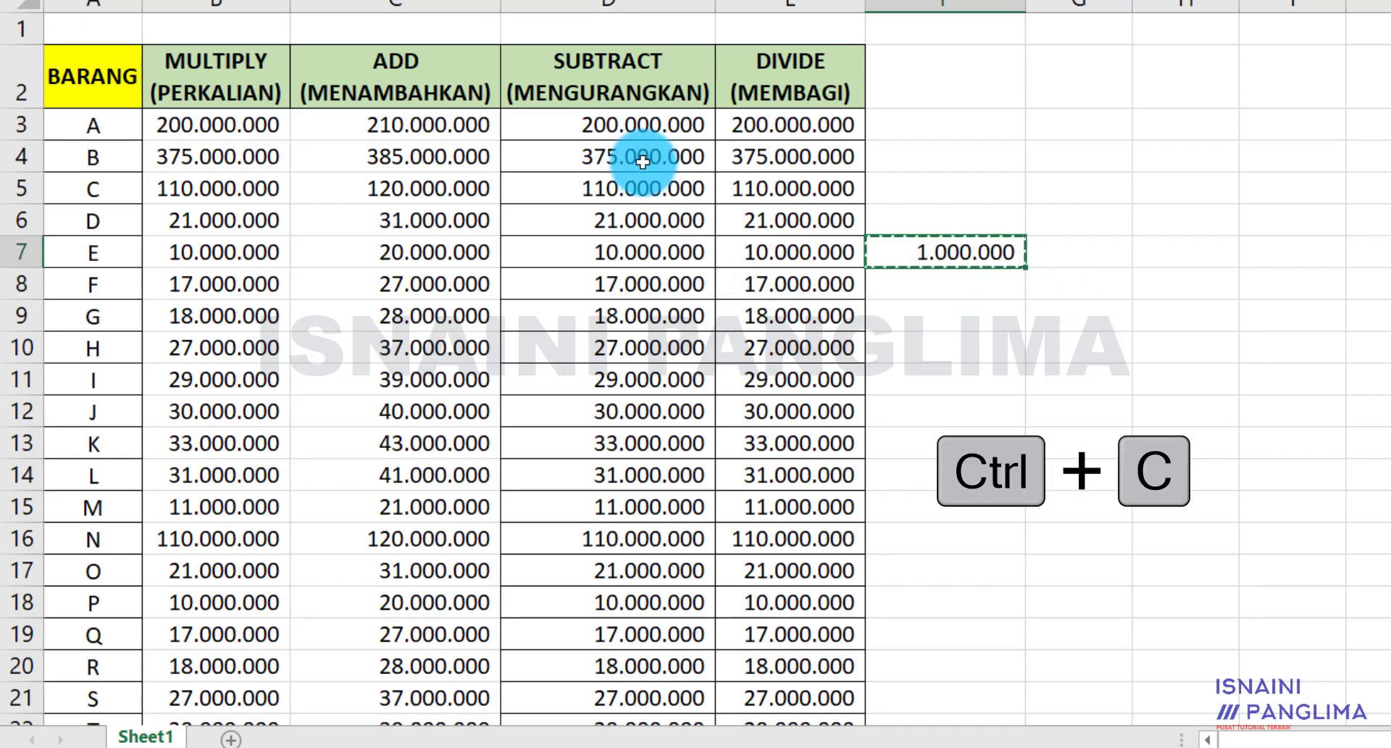
Paste Special Subtract onto D3 downward, then undo and redo to compare results
left_click(635, 122)
key("ctrl+shift+Down")
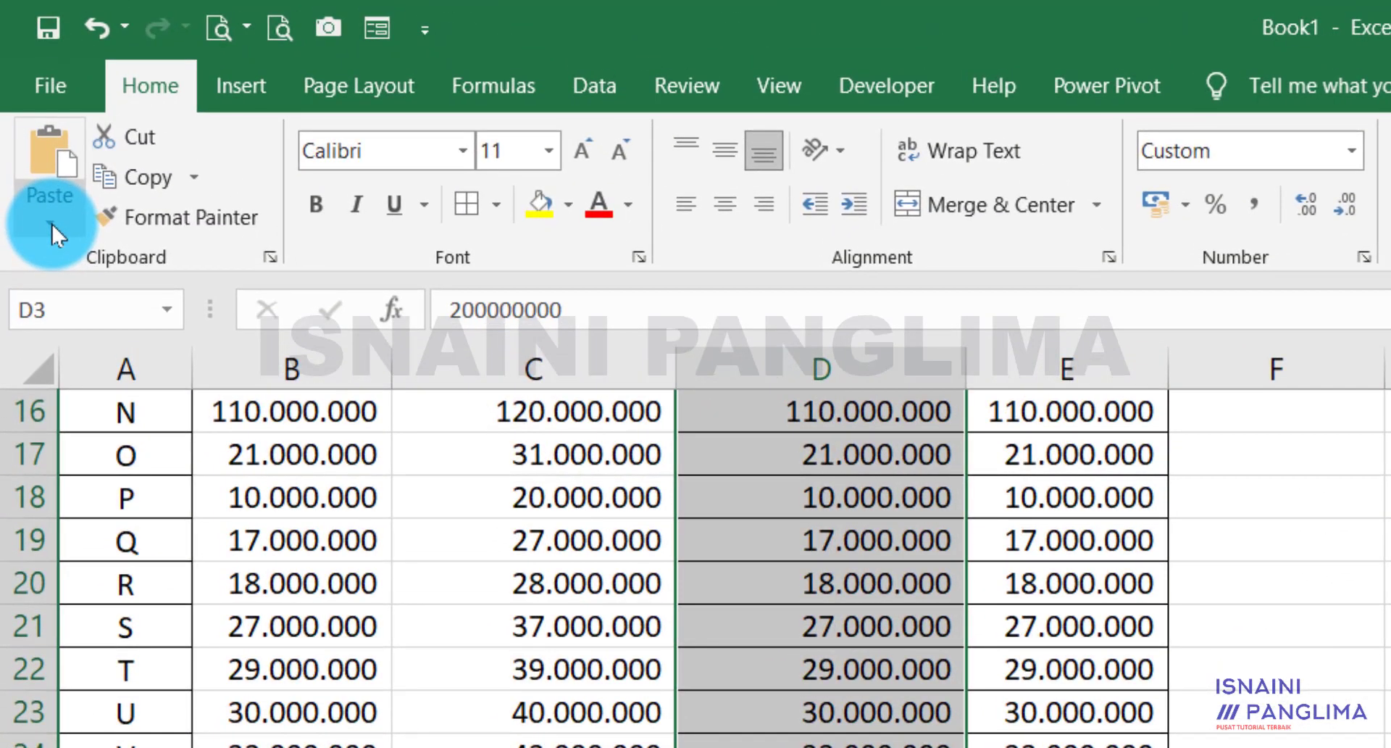
left_click(50, 224)
left_click(136, 583)
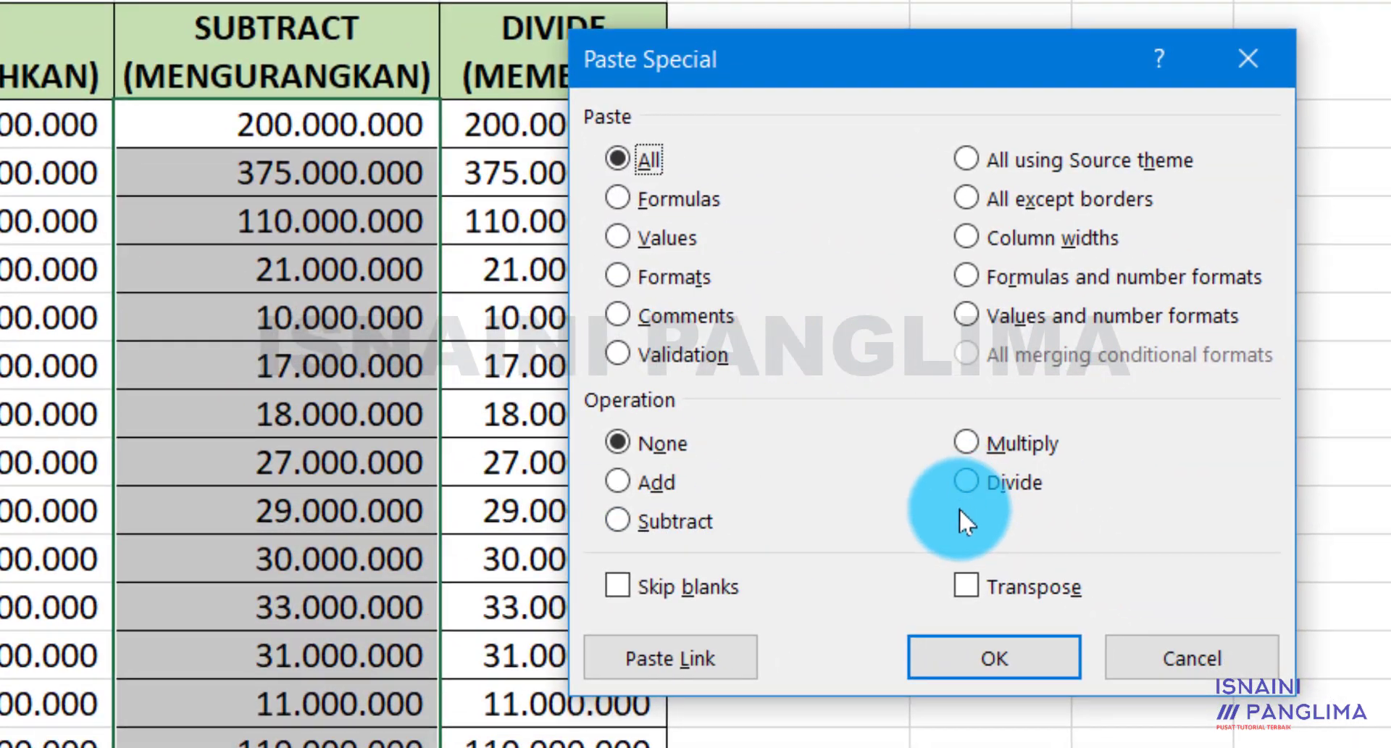
left_click(618, 521)
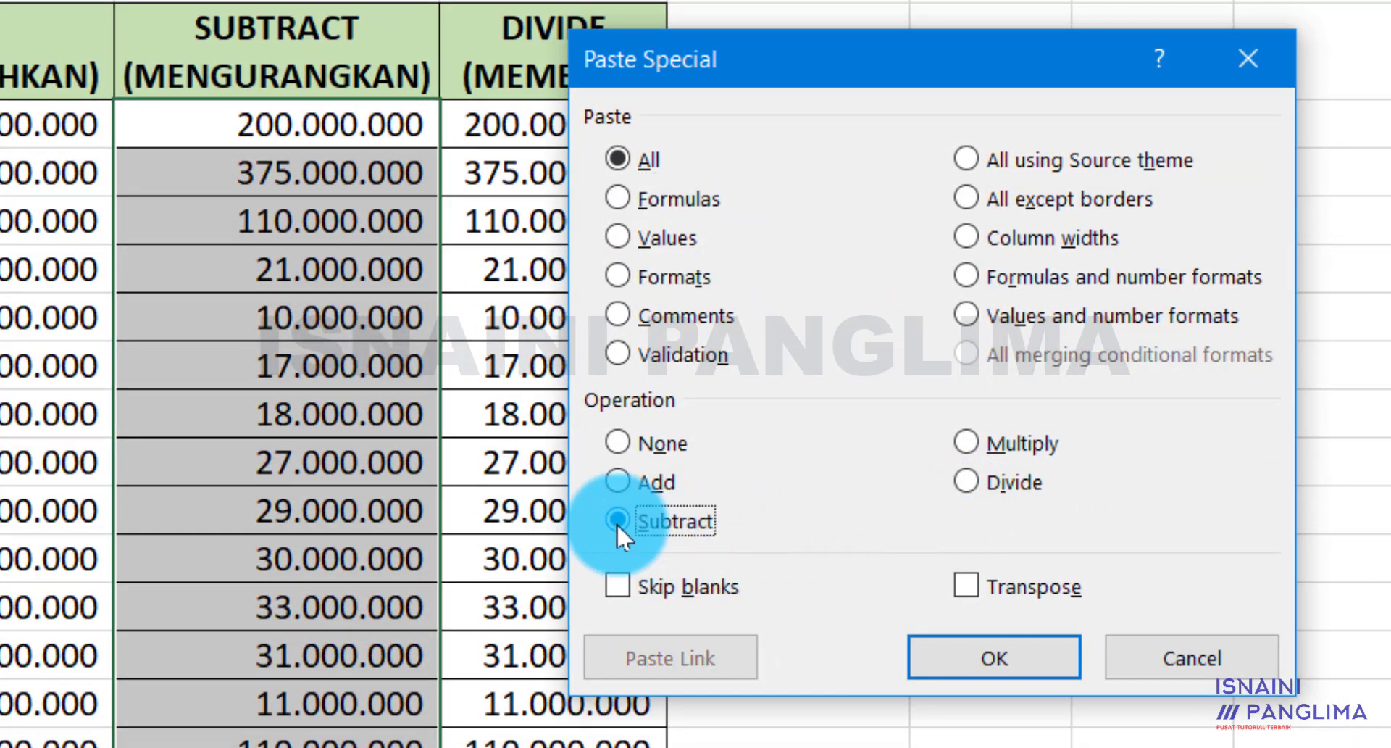
left_click(986, 657)
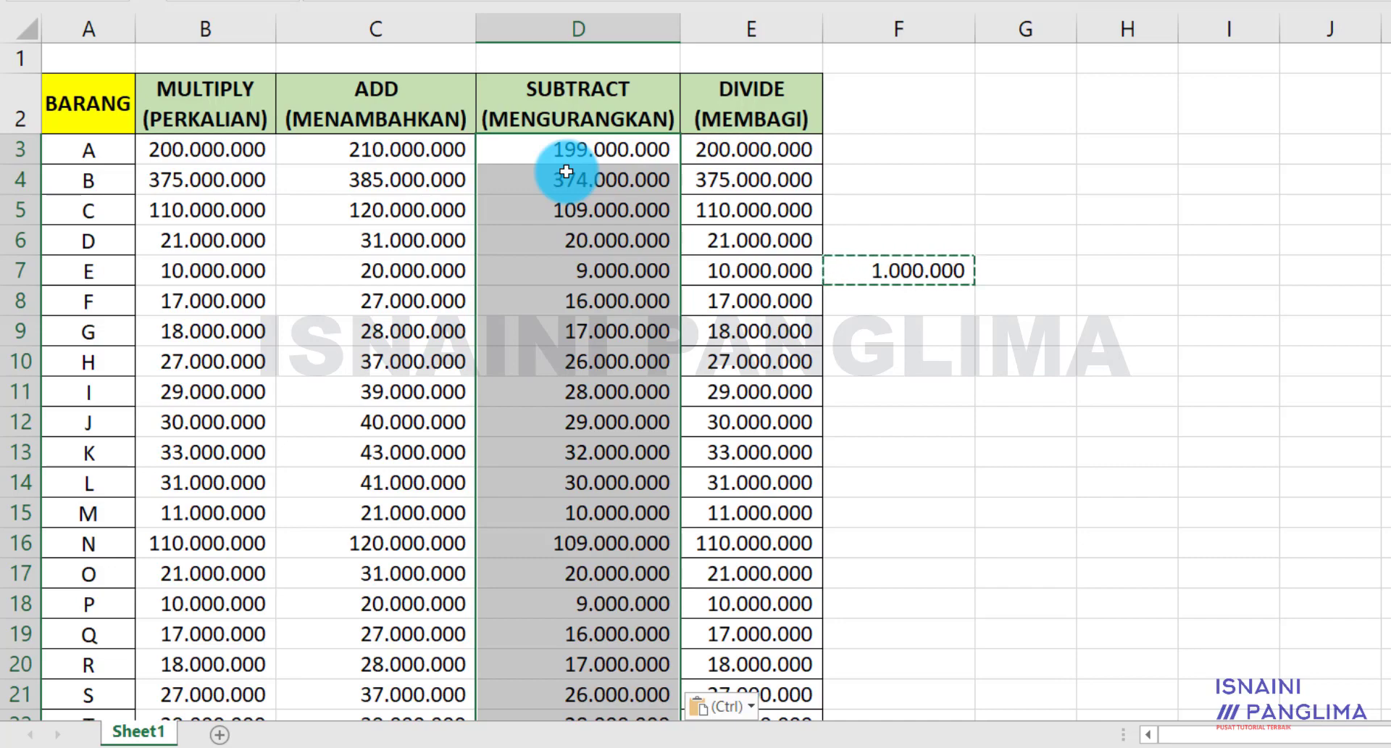
key("ctrl+z")
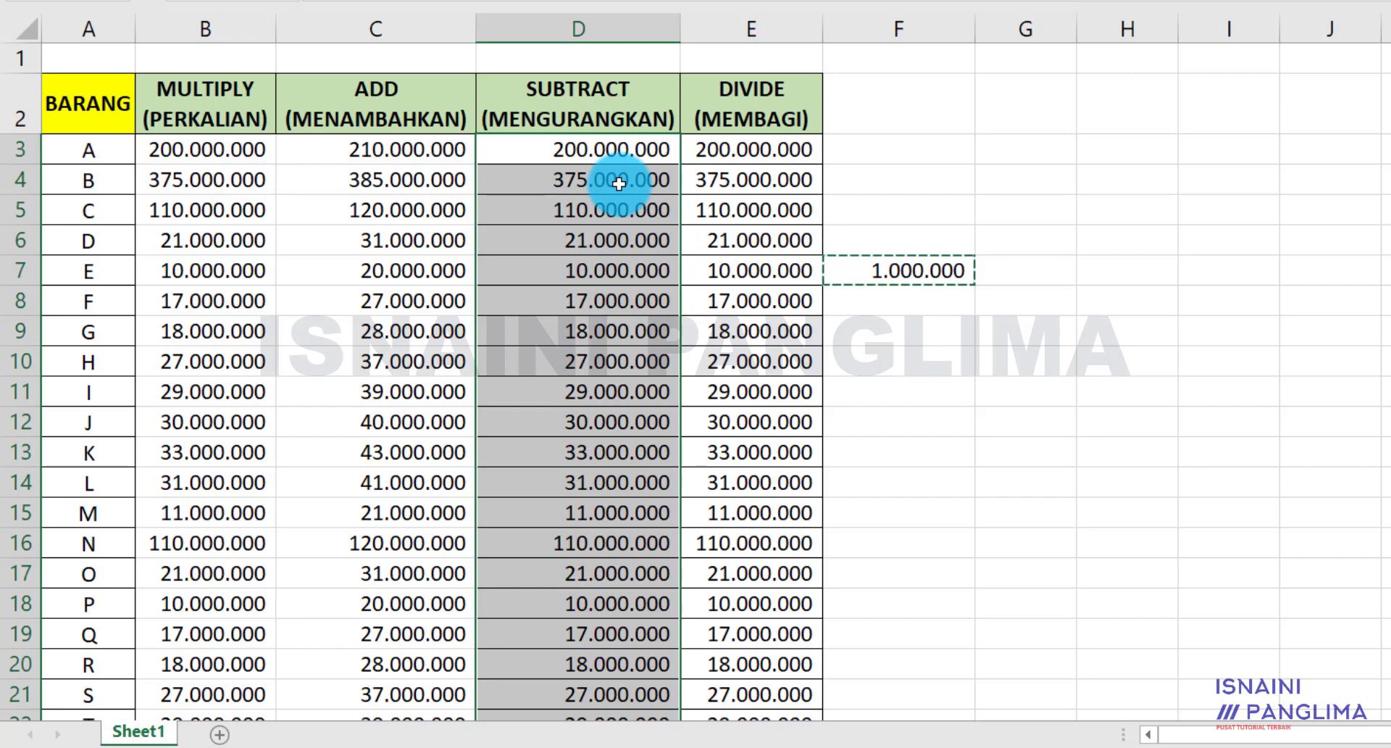
key("ctrl+y")
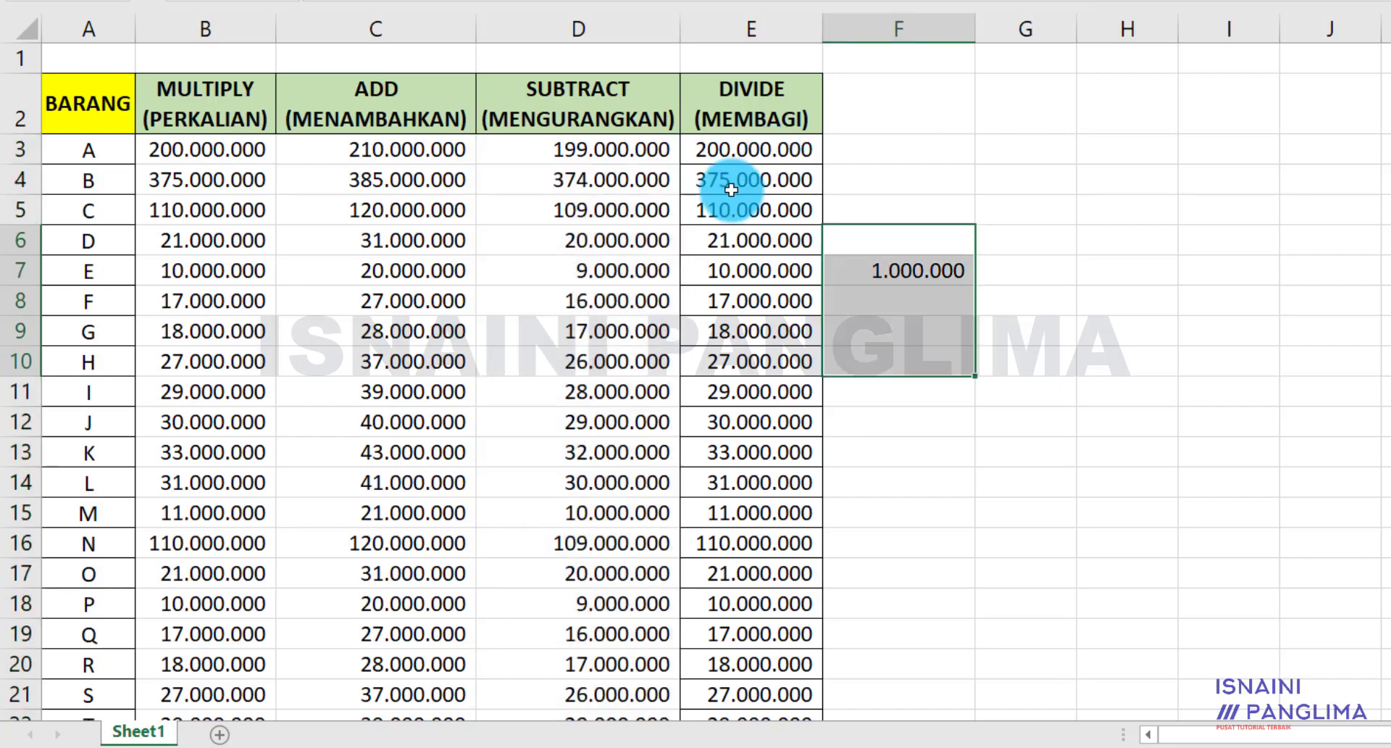
Replace the old helper with the divisor 20 in F7 and copy it
left_click_drag(742, 154, 745, 425)
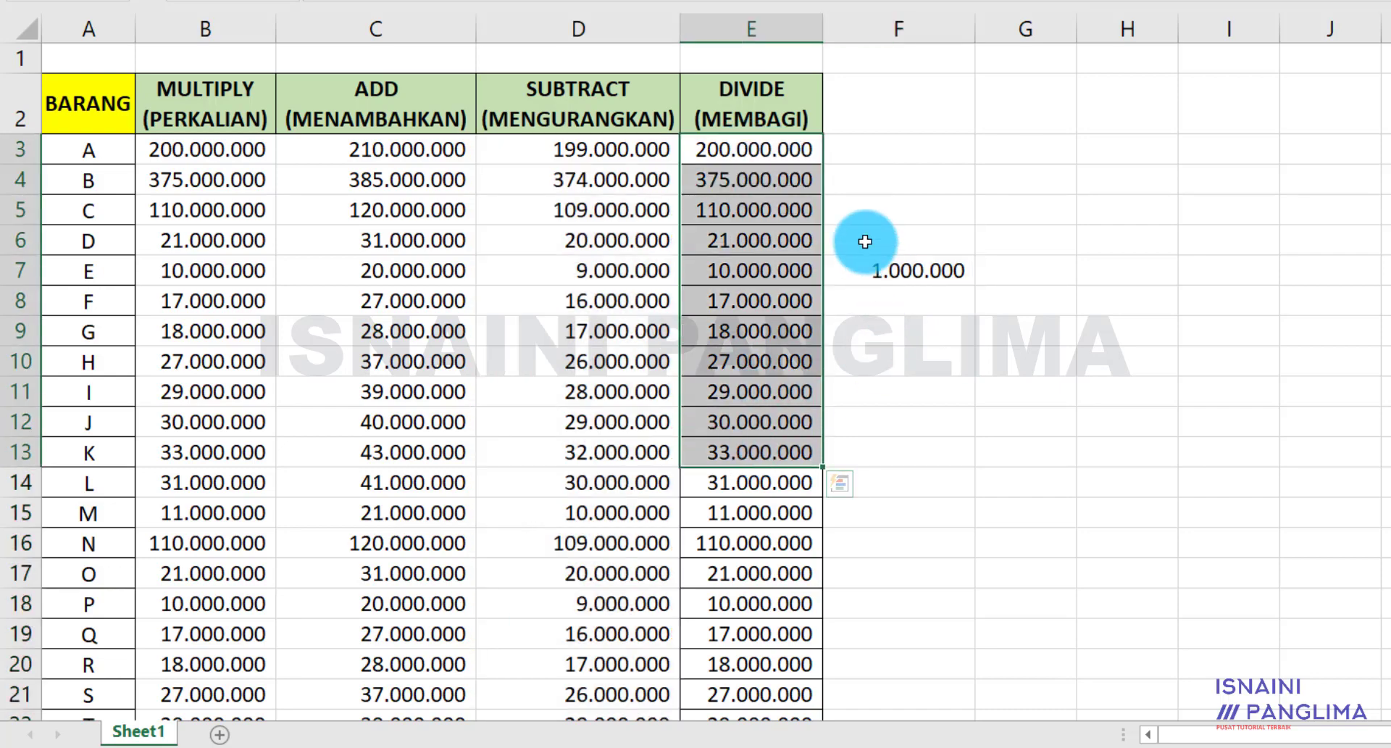
left_click_drag(867, 239, 975, 366)
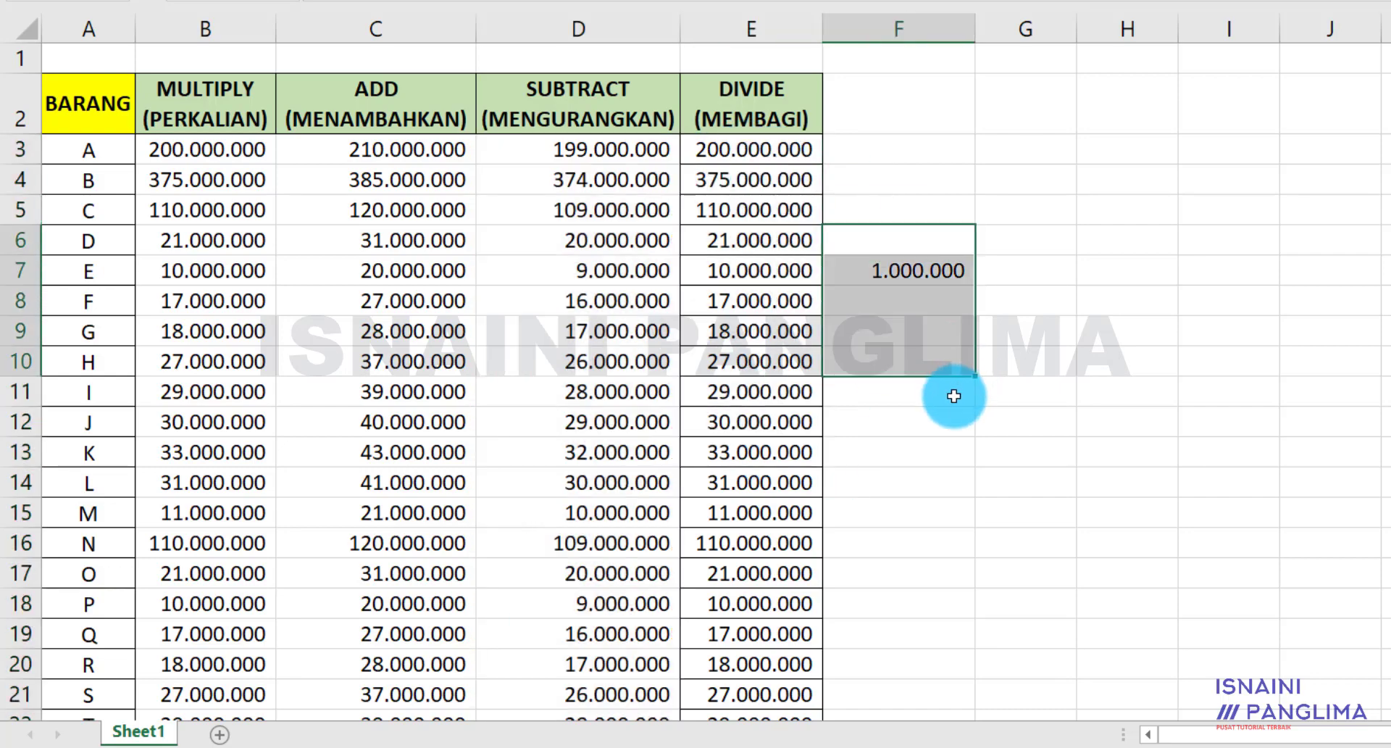
key("Delete")
left_click(884, 271)
type("20")
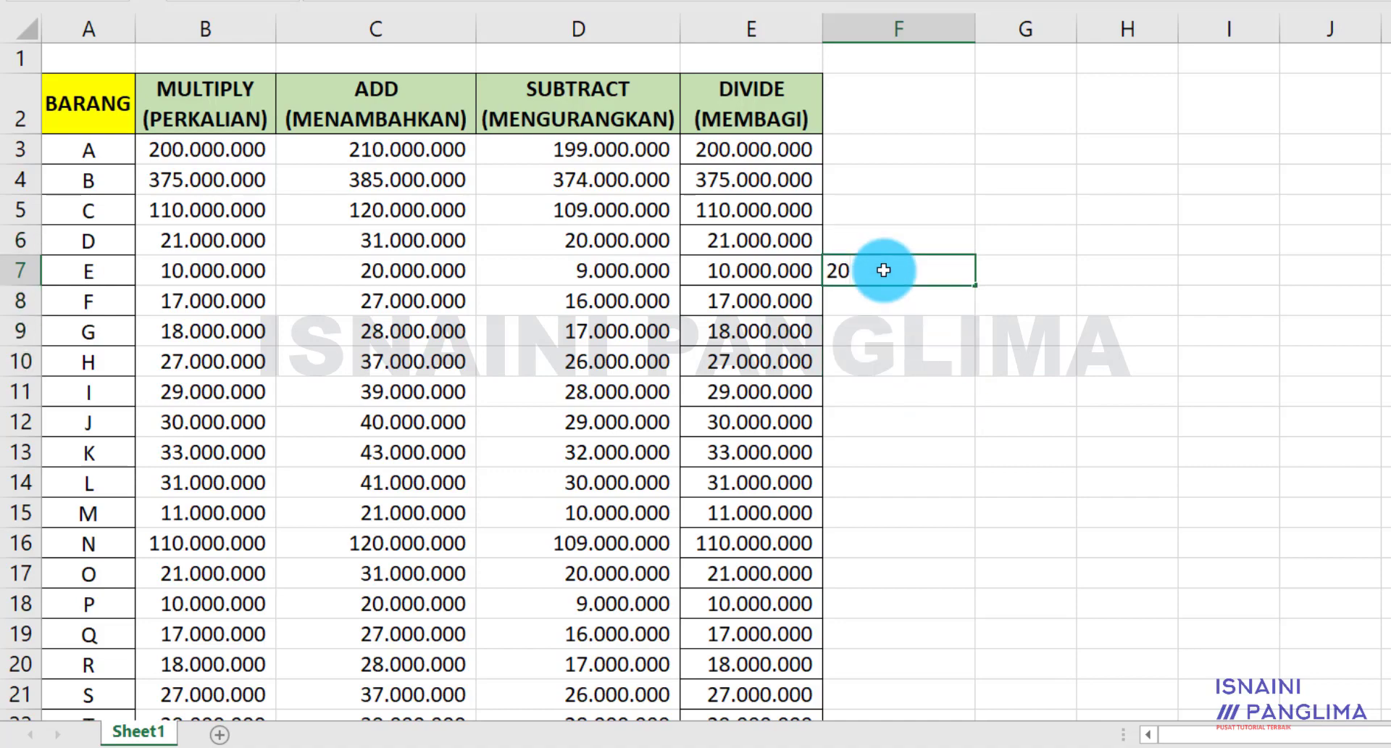
key("Return")
left_click(898, 279)
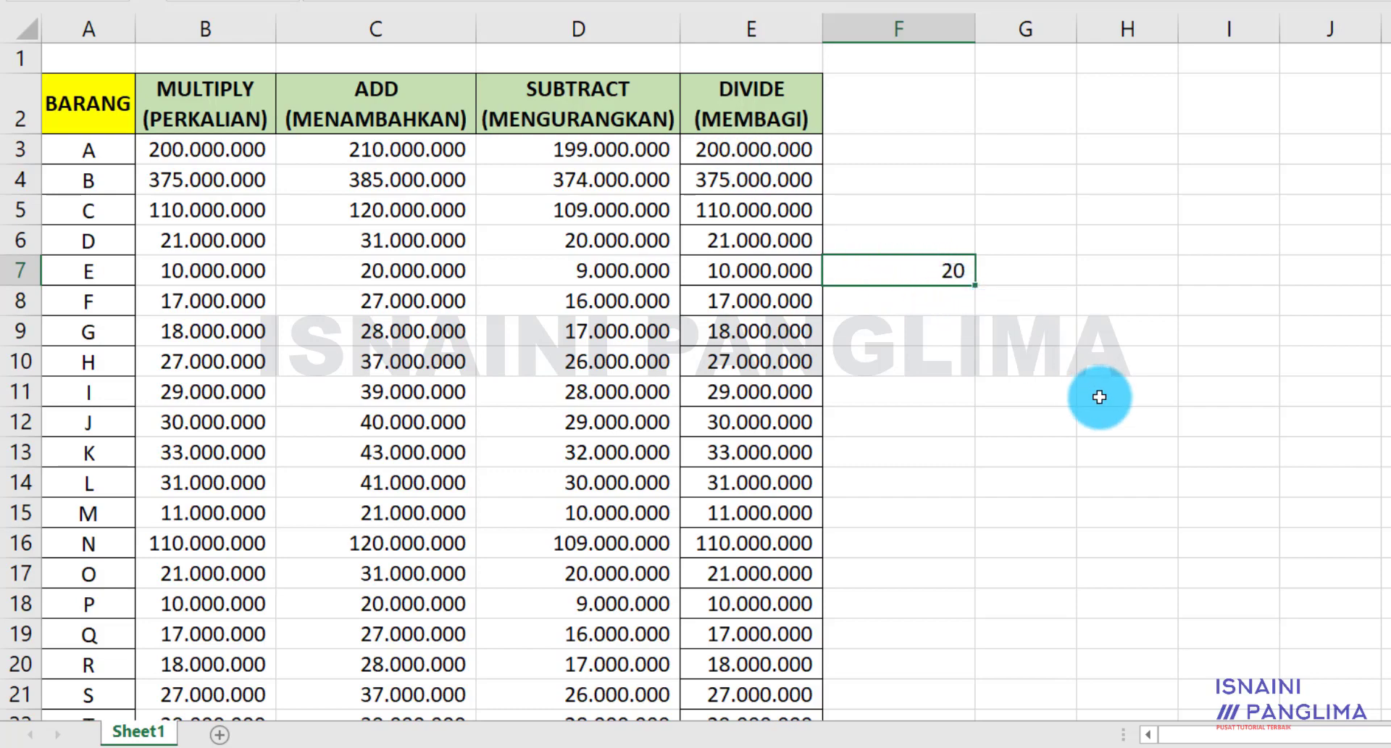
key("ctrl+c")
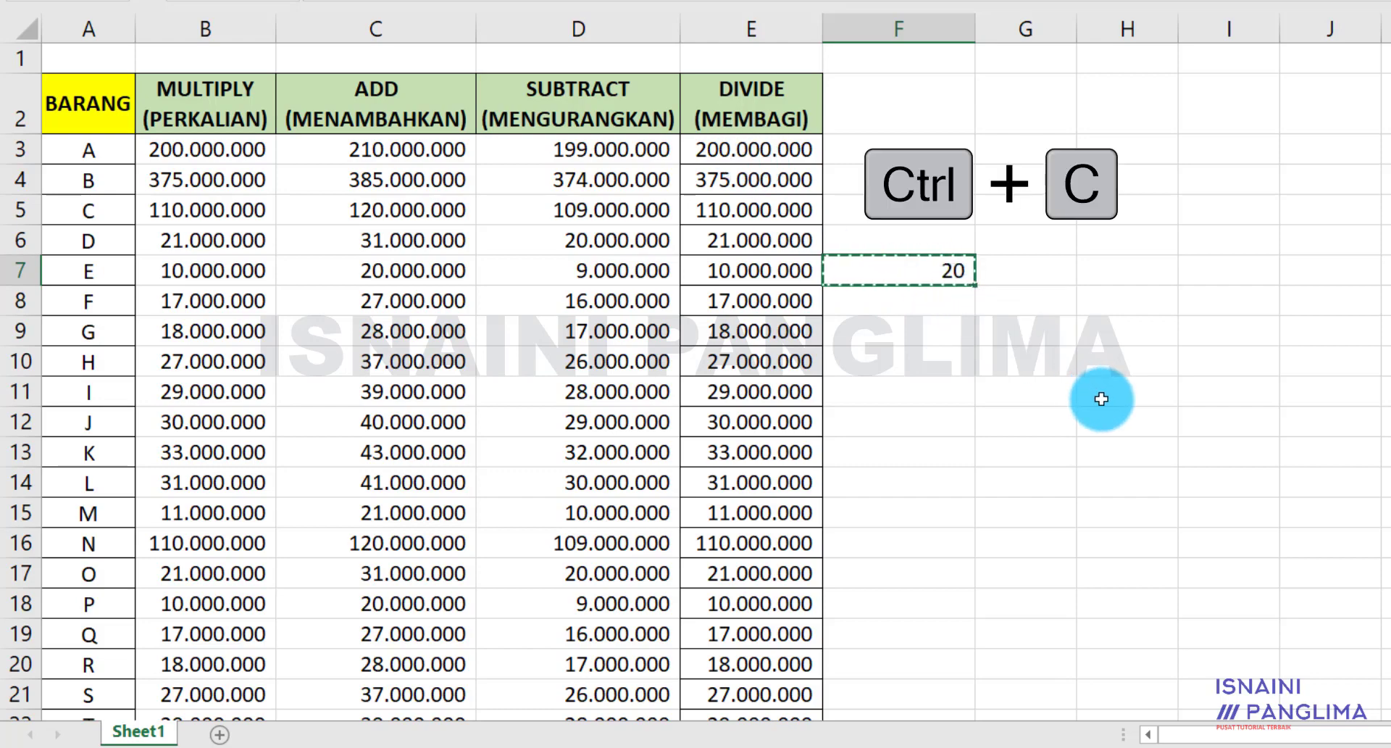
Paste Special Divide onto E3 down the DIVIDE column, so 200.000.000 becomes 10.000.000
left_click(797, 153)
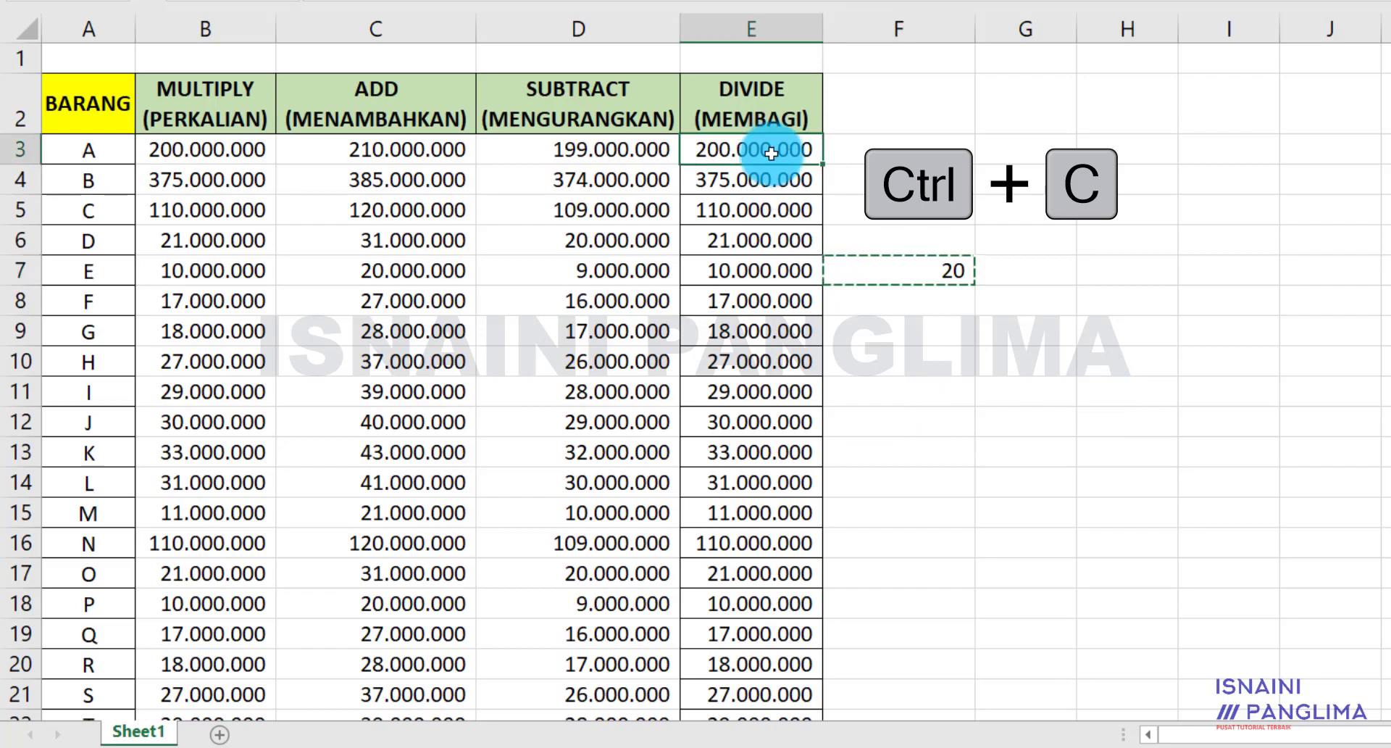
key("ctrl+shift+Down")
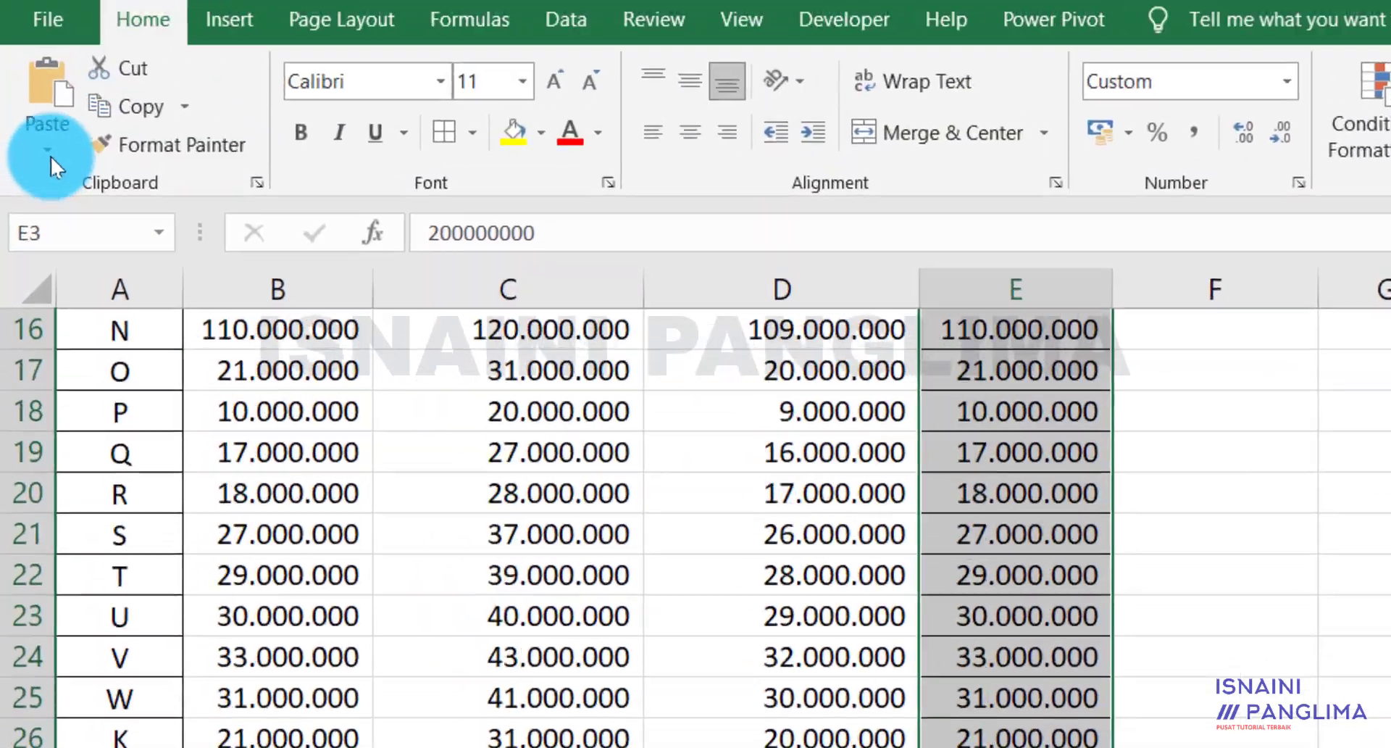
left_click(51, 156)
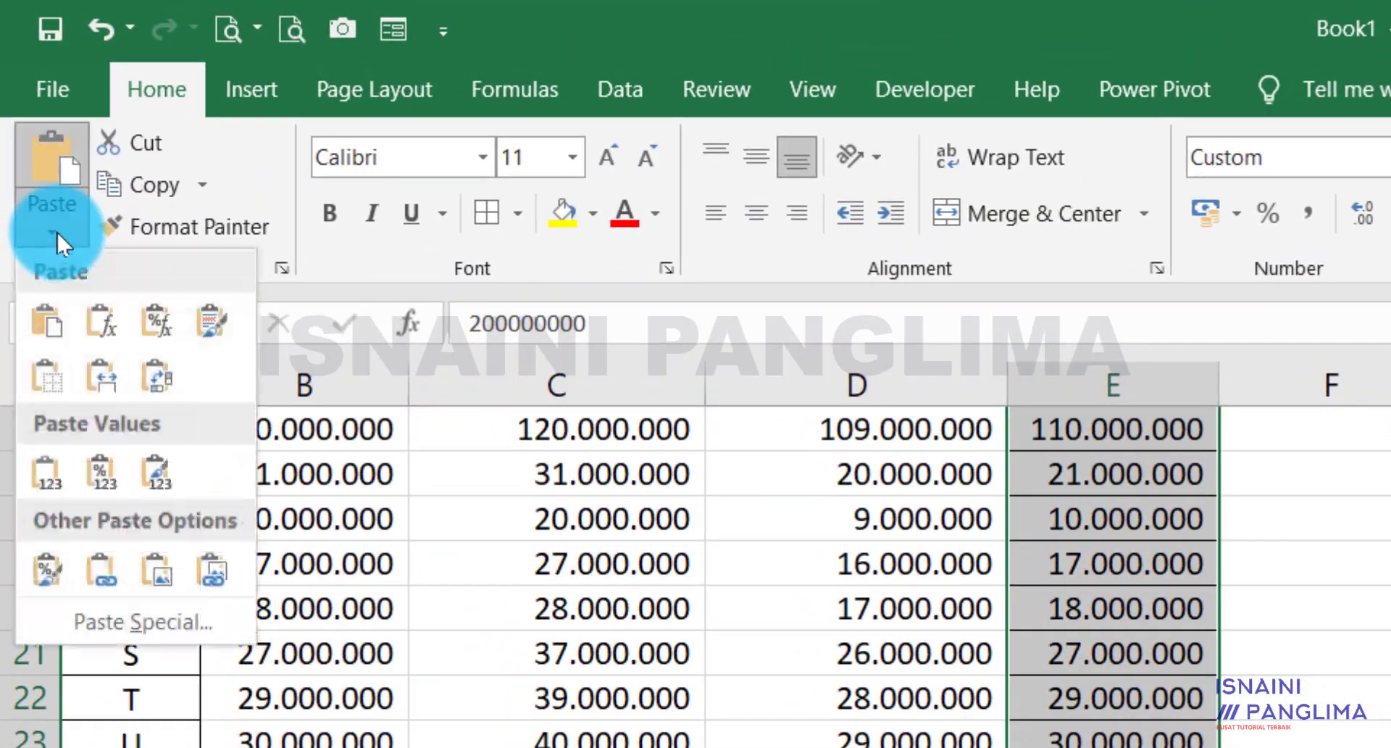
left_click(141, 624)
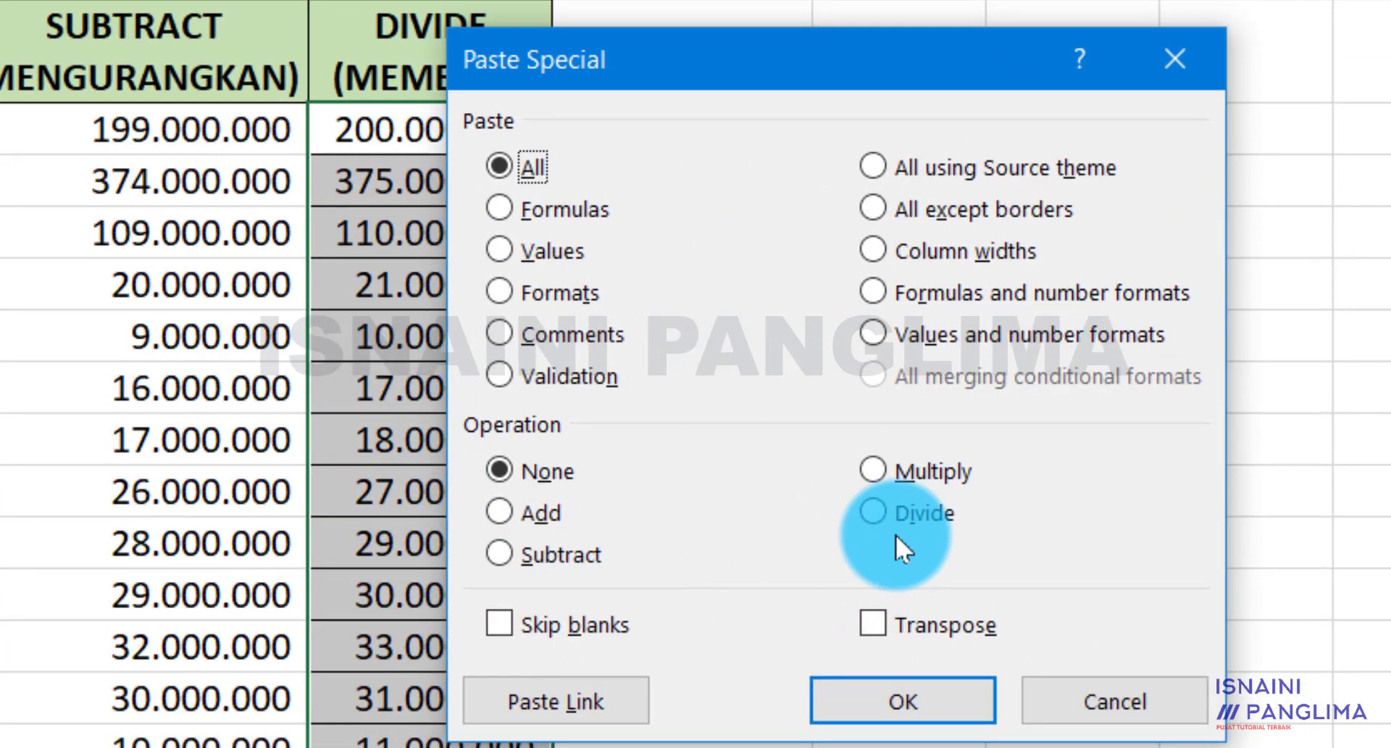
left_click(872, 511)
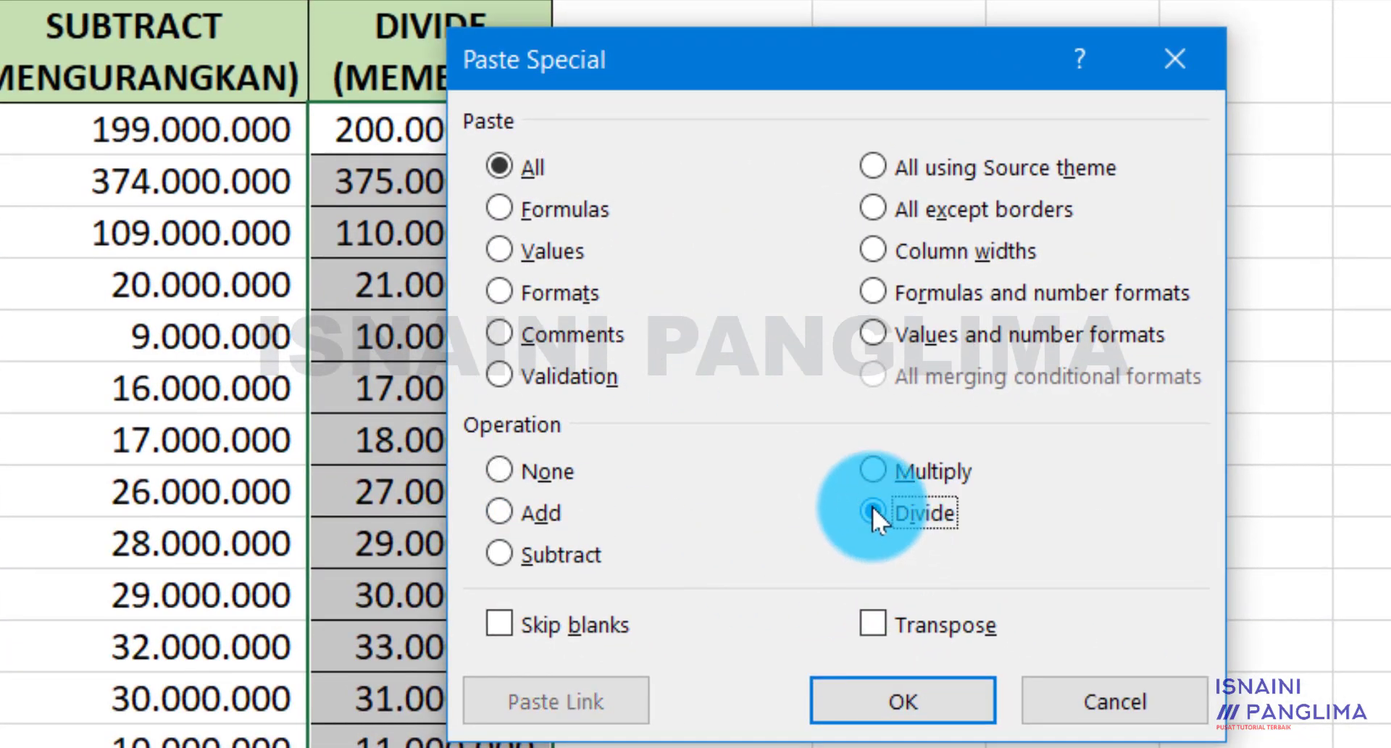
left_click(945, 701)
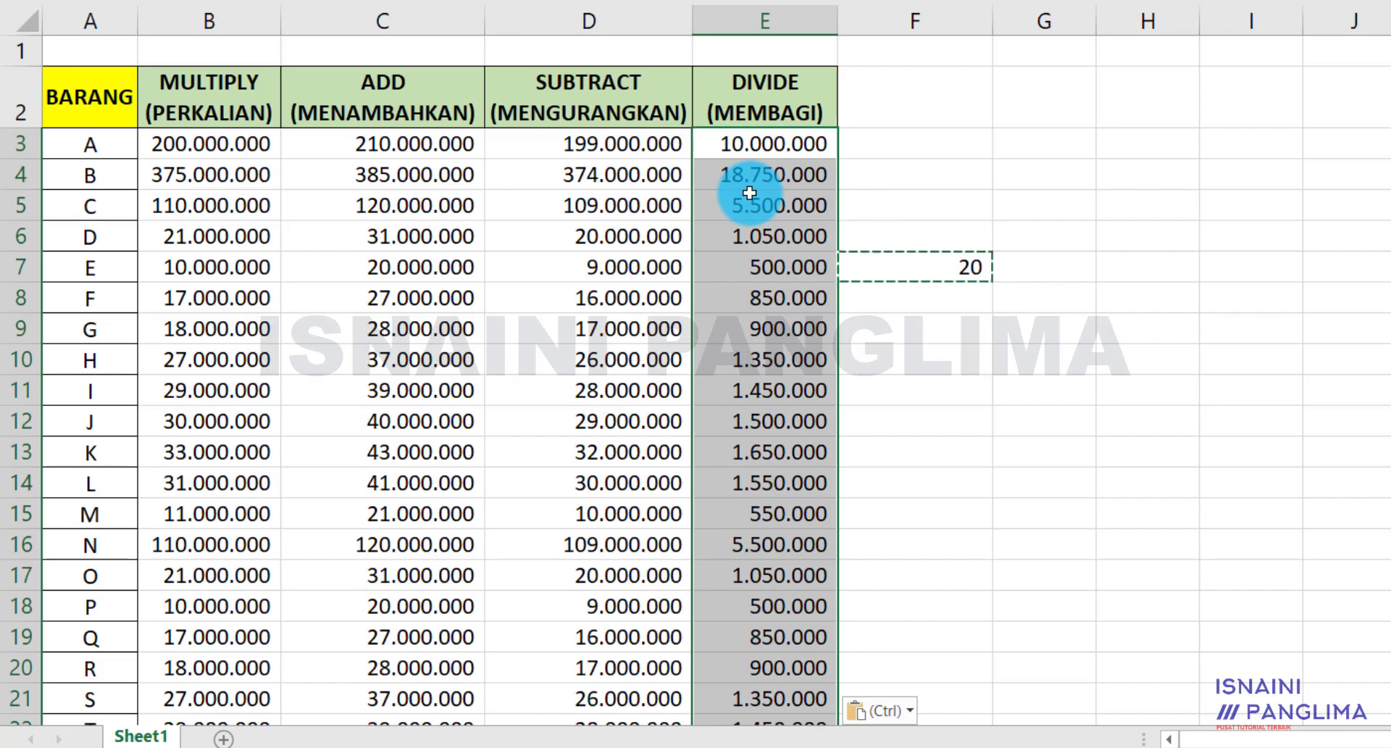
Undo and redo the division to compare original and divided values
key("ctrl+z")
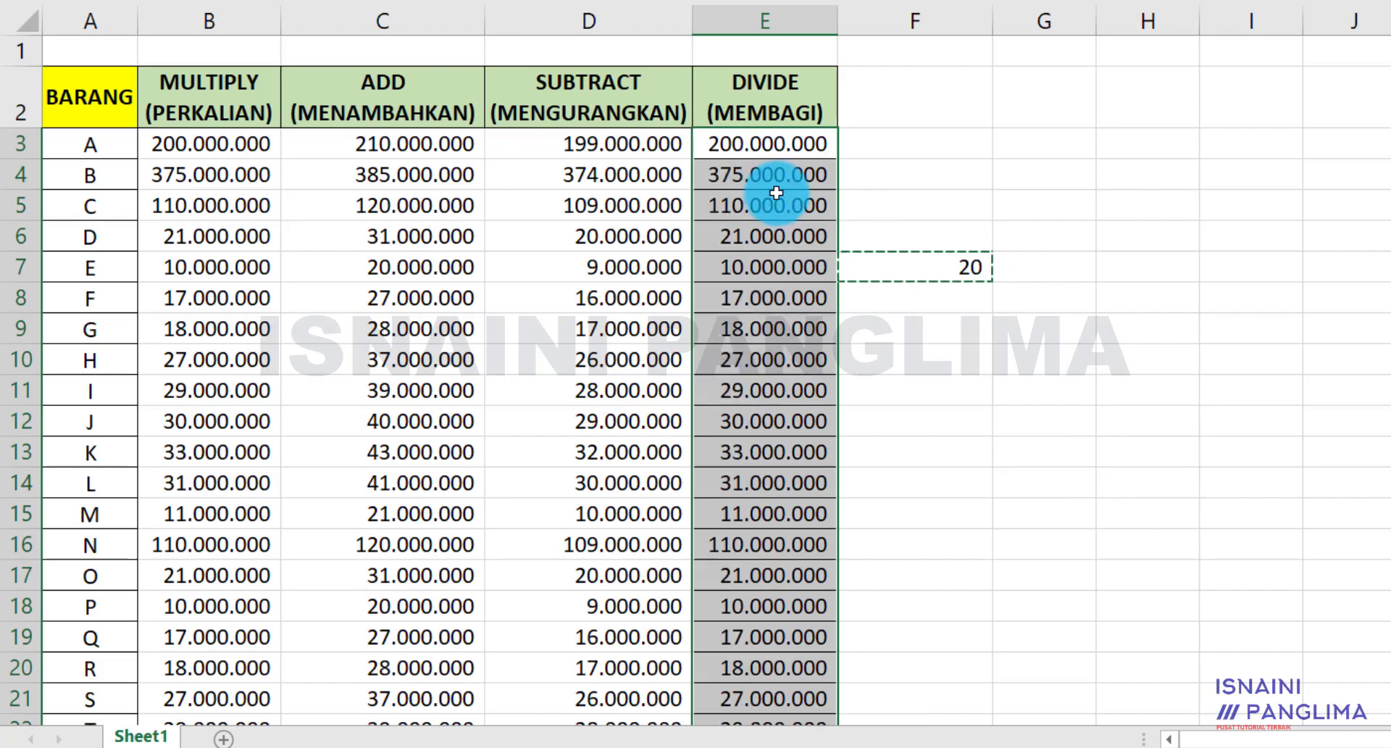
key("ctrl+y")
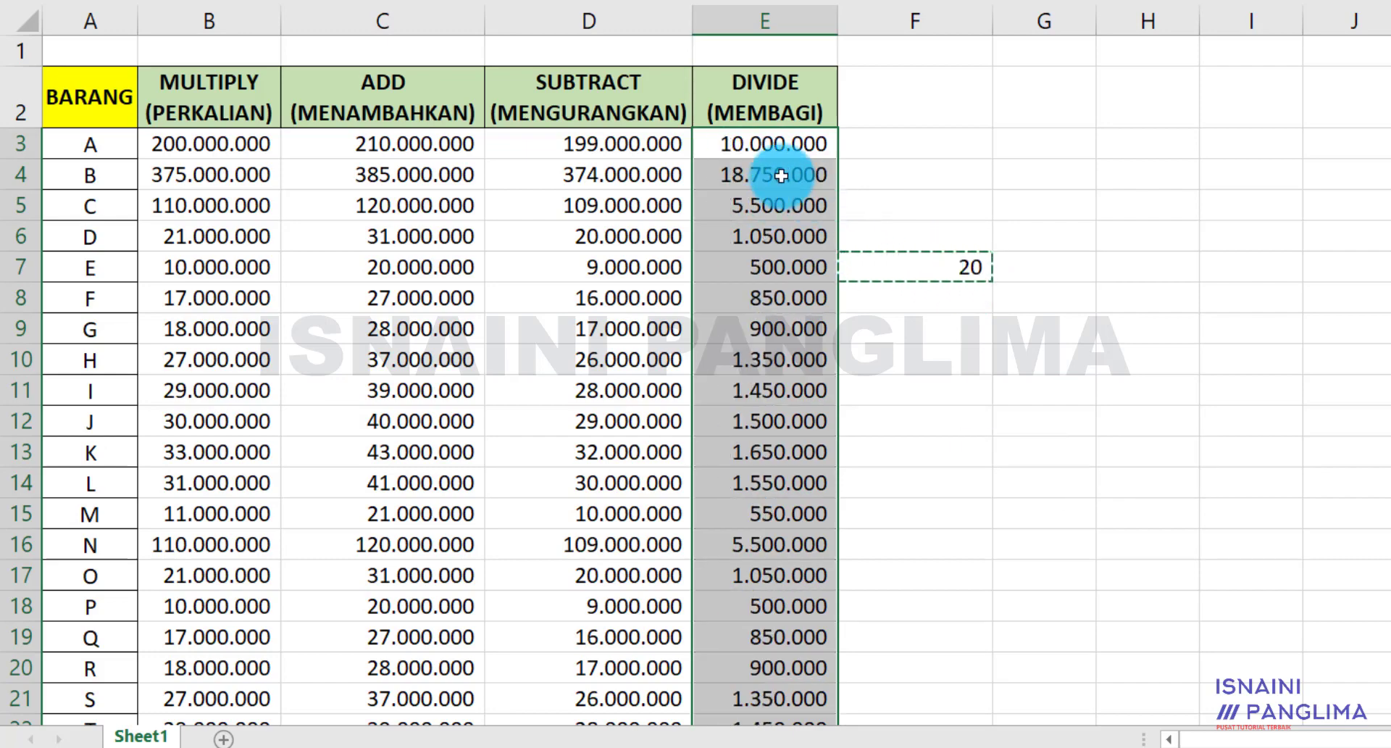
scroll(724, 566, "down", 3)
scroll(774, 527, "down", 5)
scroll(774, 526, "up", 6)
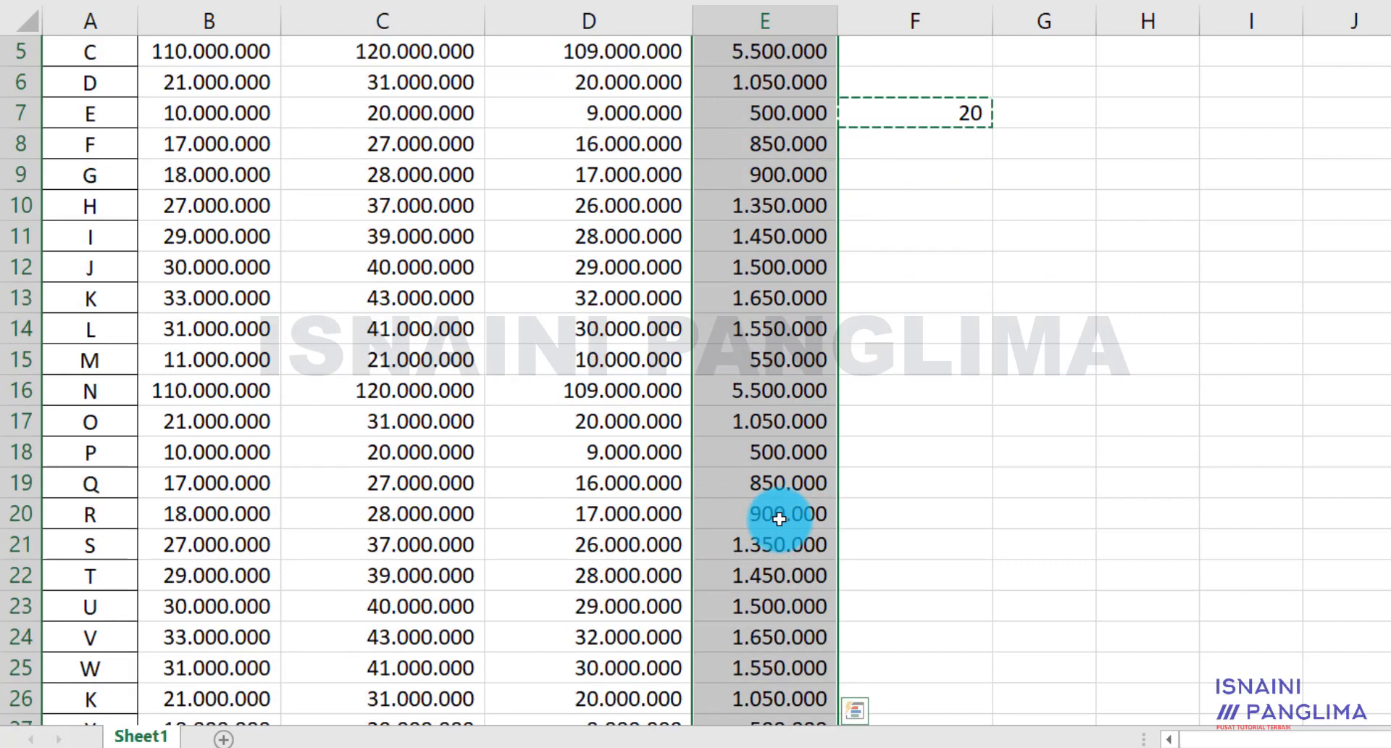
scroll(783, 528, "up", 2)
left_click_drag(898, 231, 1038, 364)
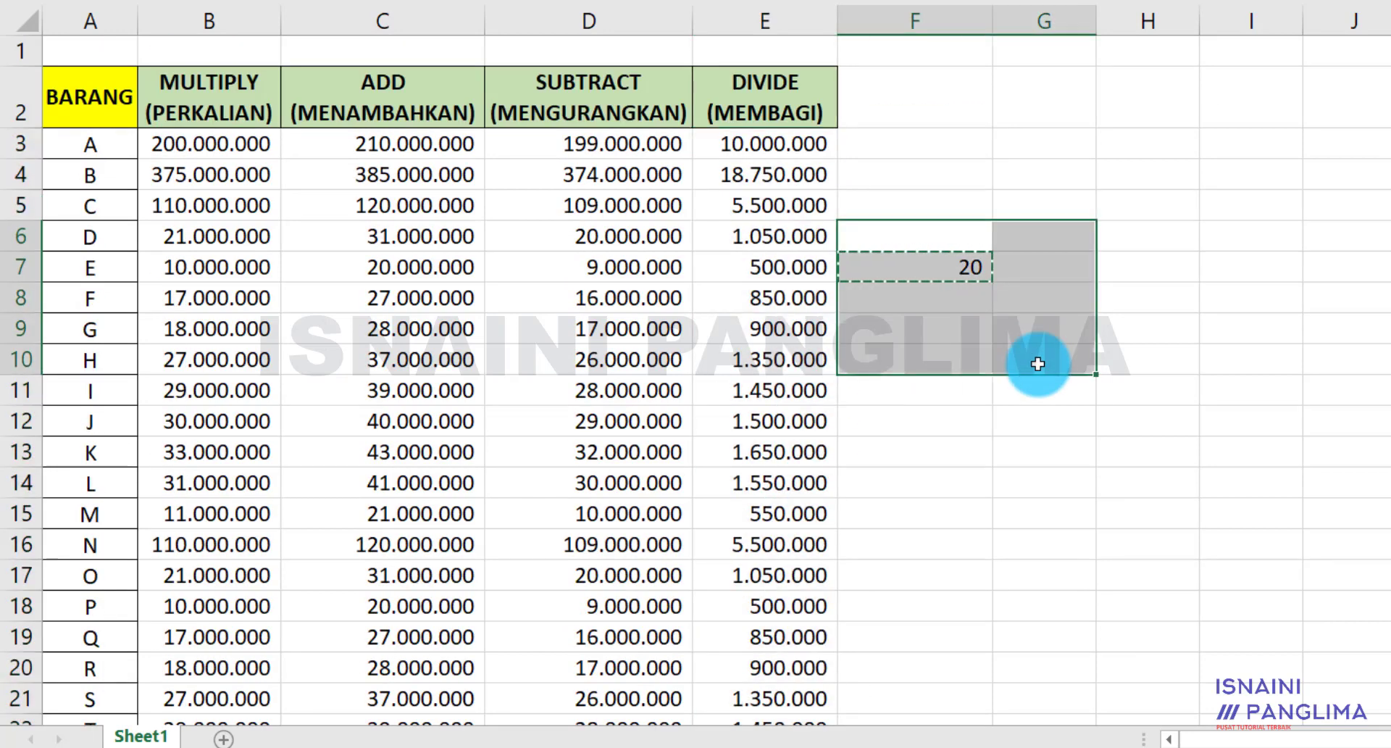
Delete the divisor 20 from F7 and select the whole BARANG table to review it
key("Delete")
left_click(952, 285)
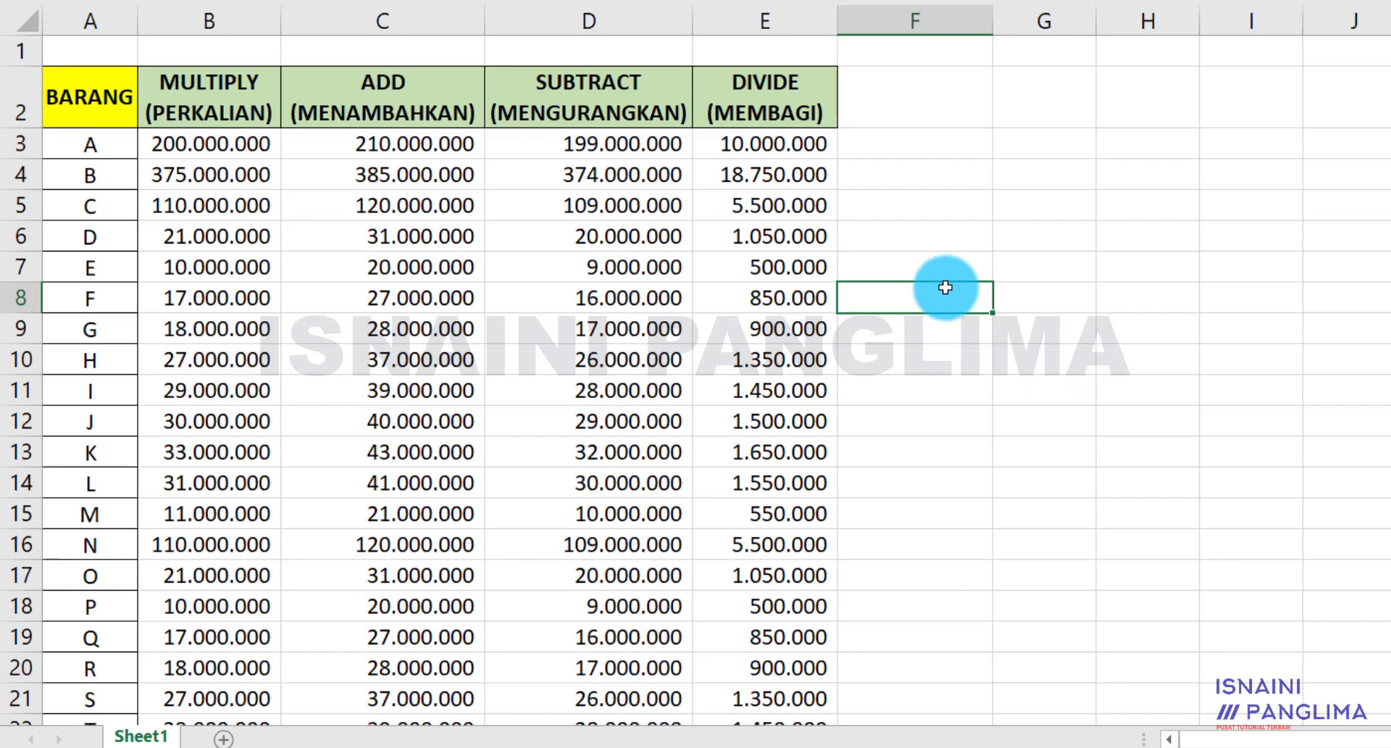
left_click_drag(935, 236, 884, 355)
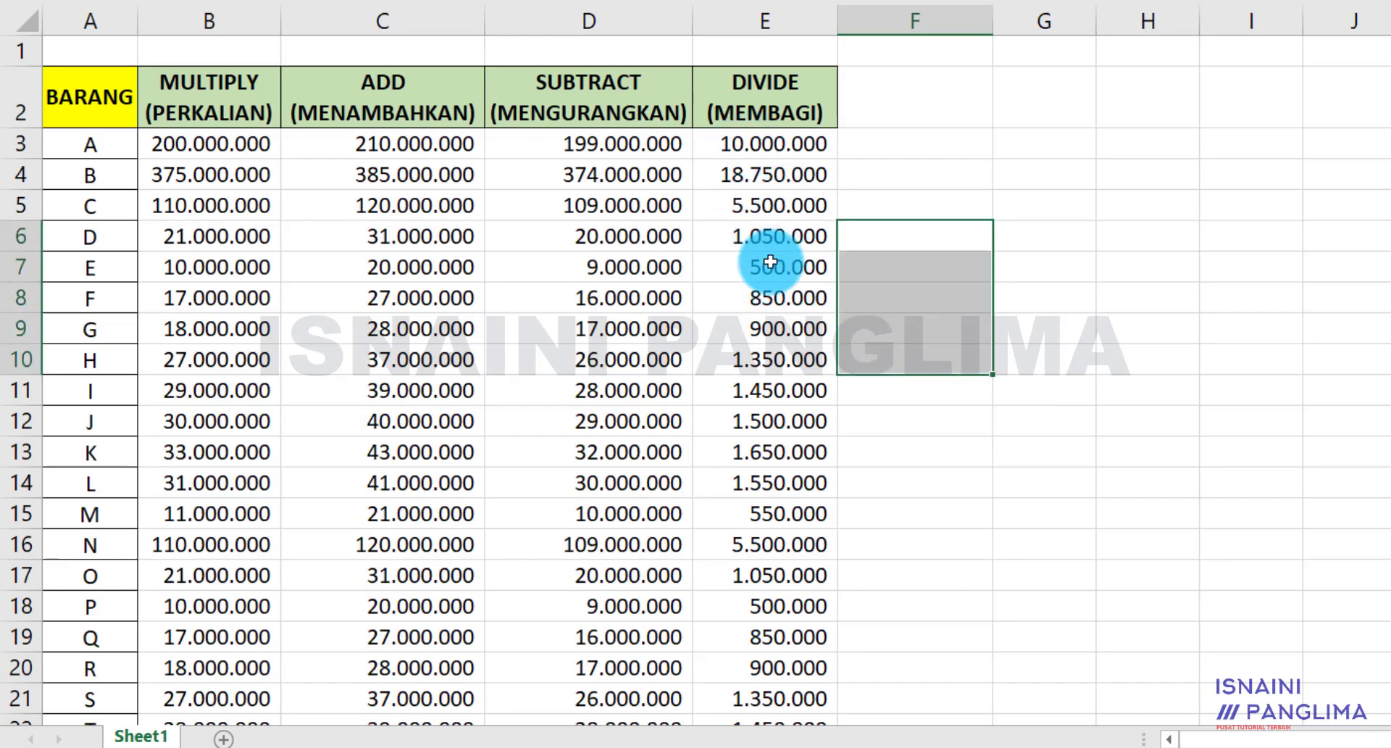
left_click_drag(770, 262, 239, 266)
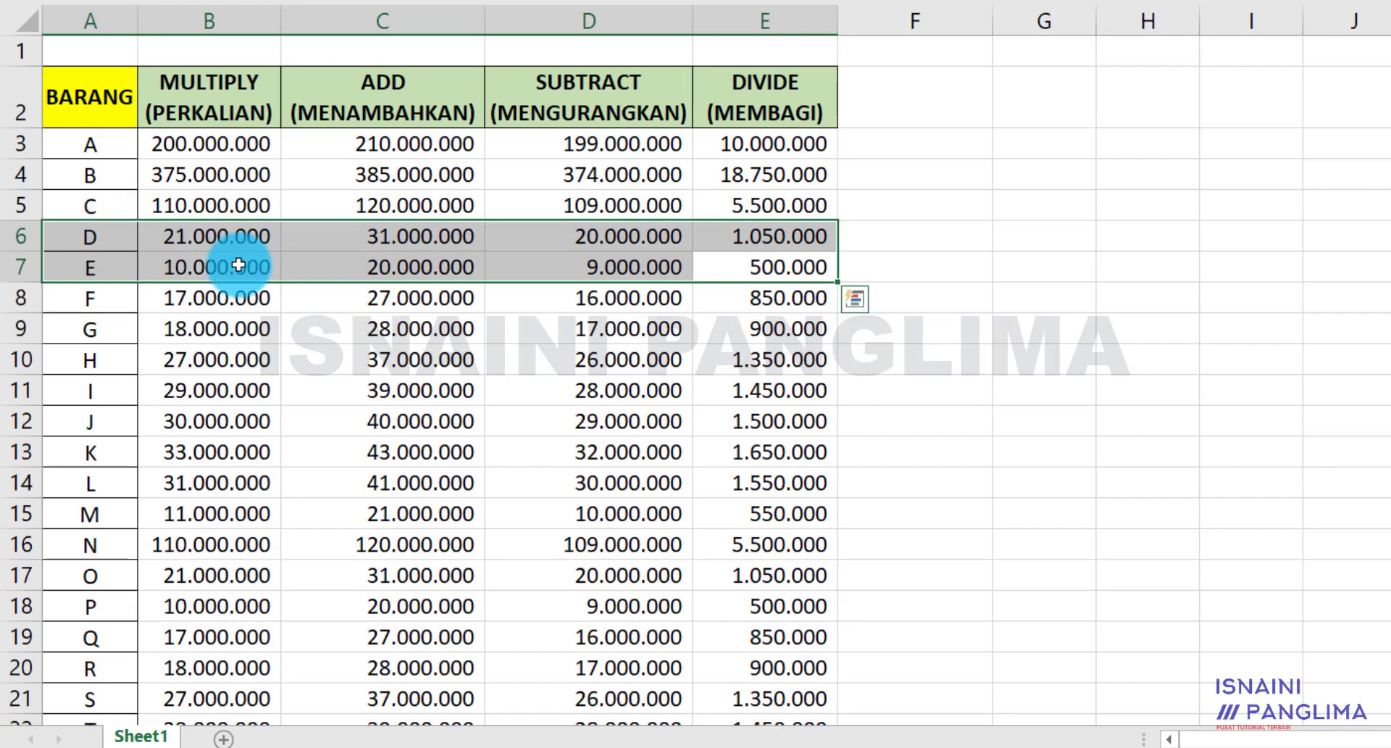
left_click(917, 236)
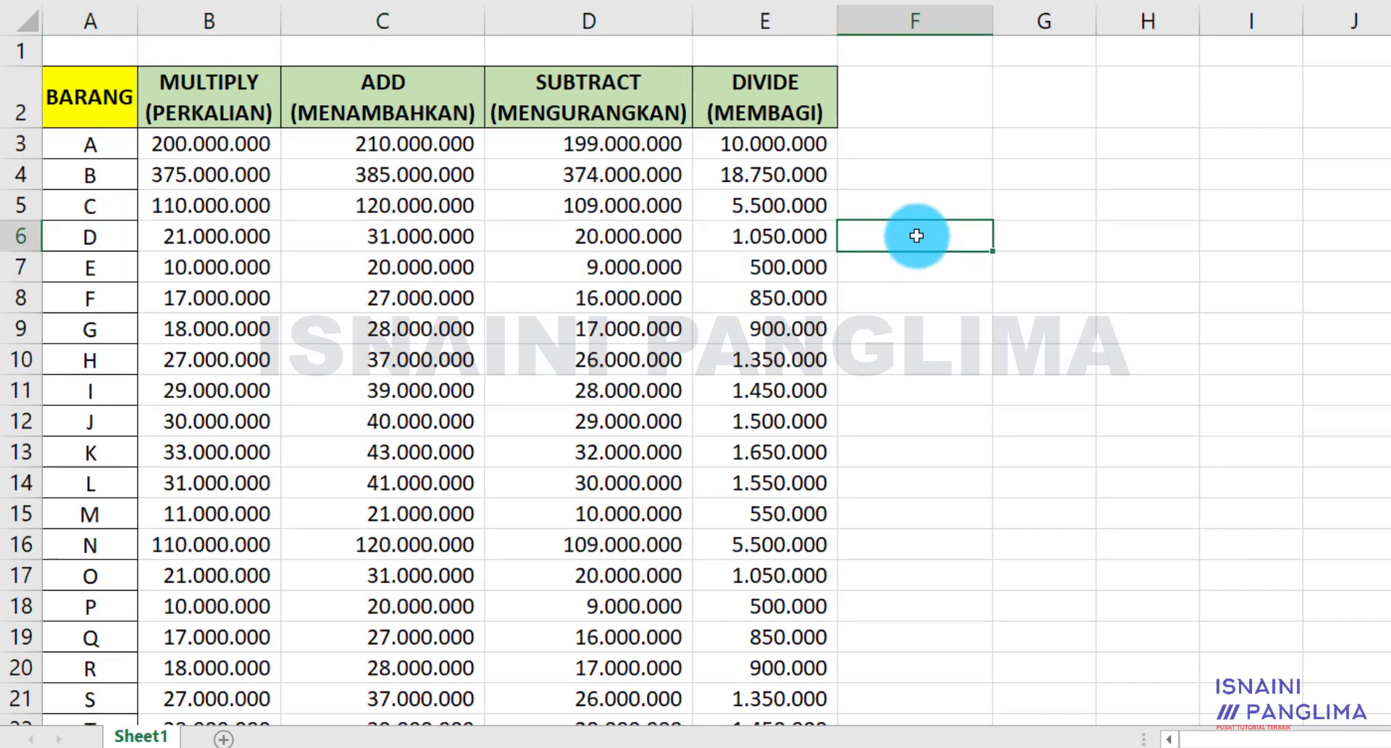
mouse_move(72, 91)
left_mouse_down()
mouse_move(834, 692)
mouse_move(757, 695)
left_mouse_up()
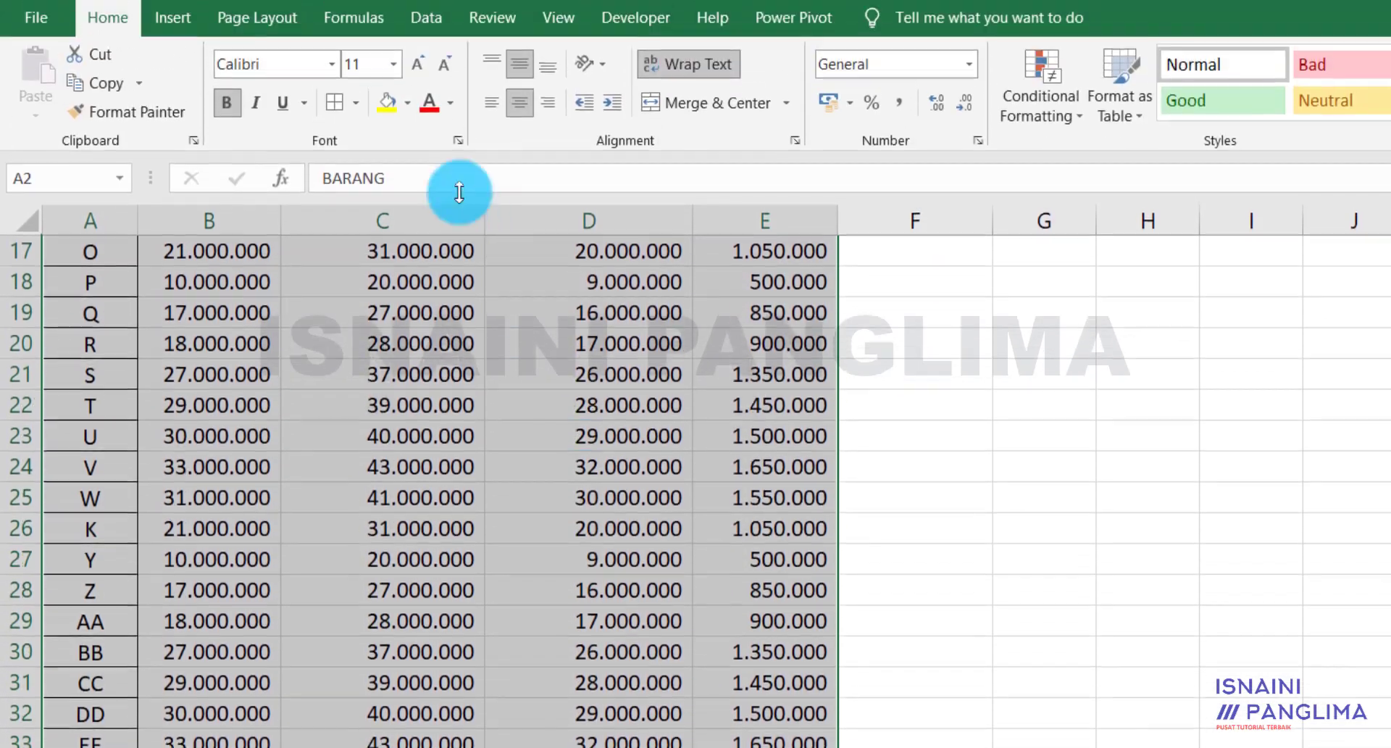
scroll(435, 326, "up", 5)
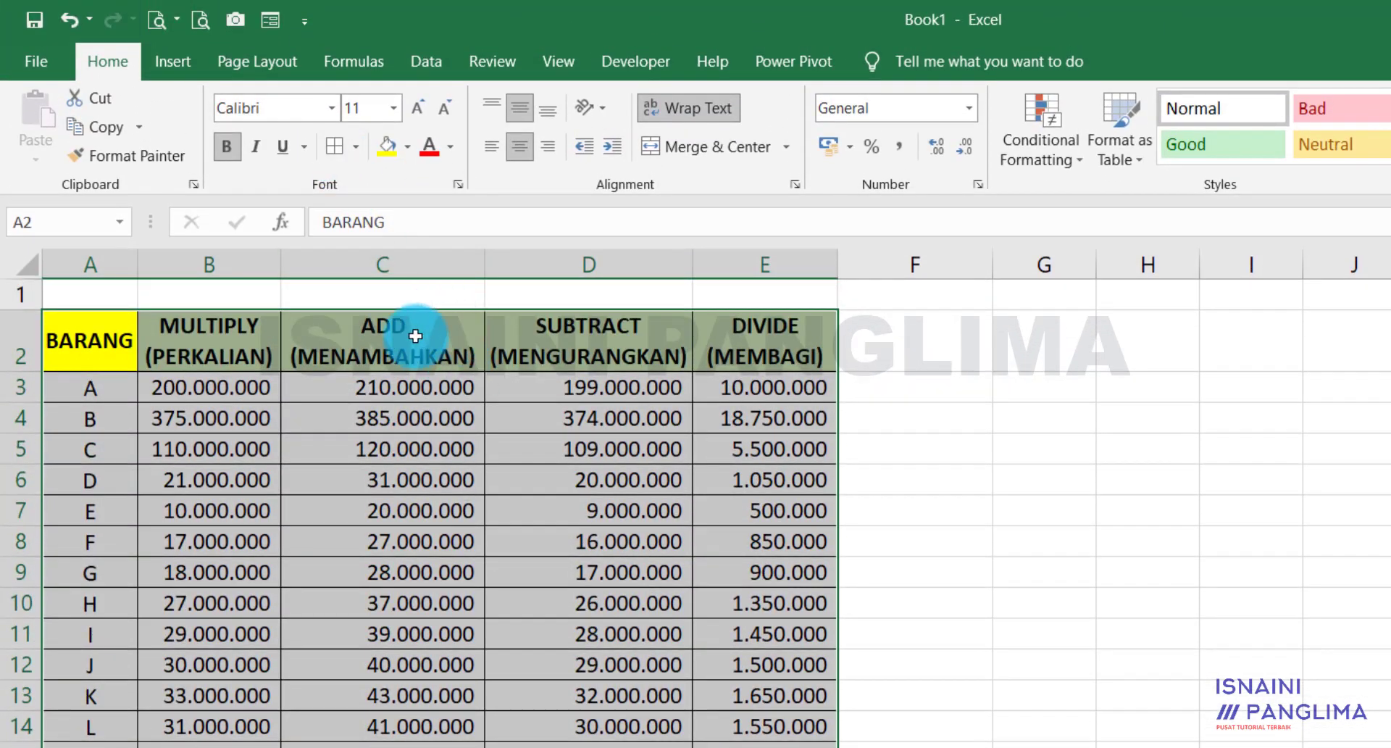
left_click(413, 335)
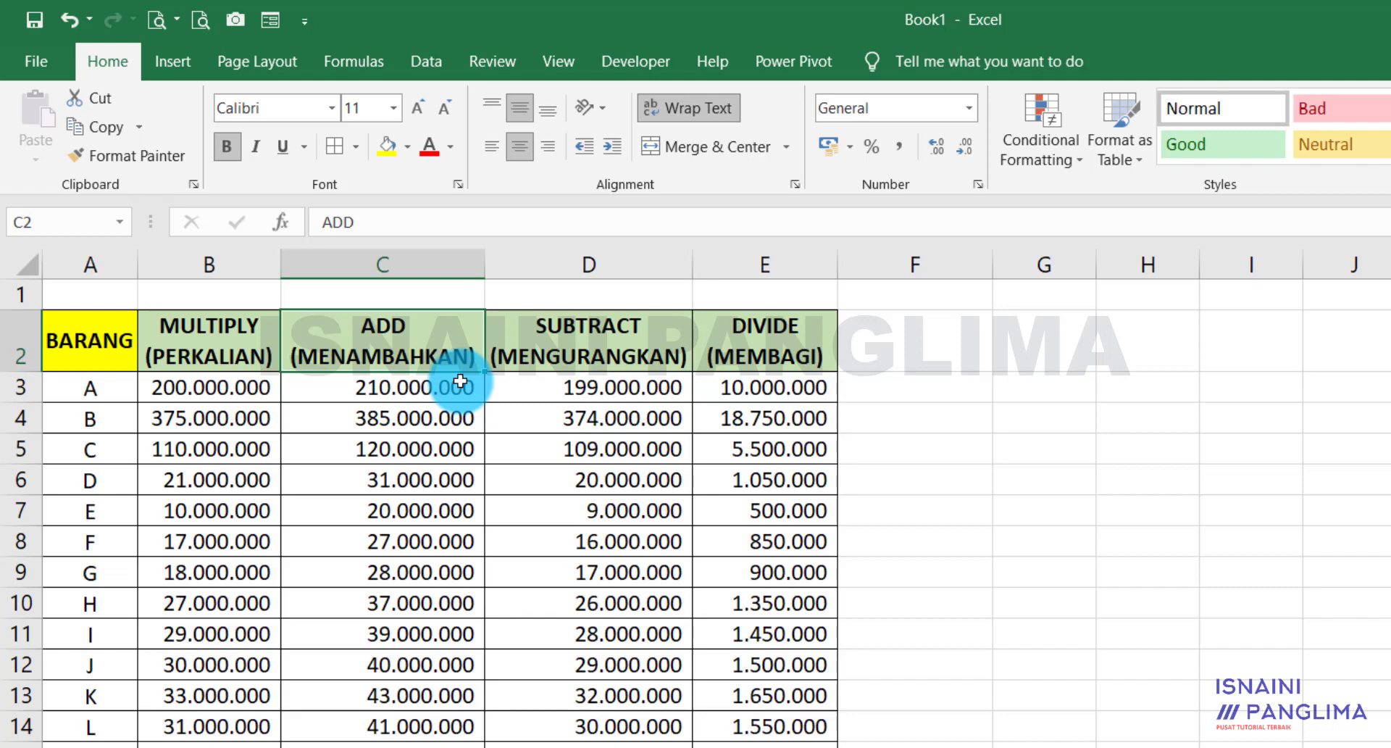
left_click(450, 438)
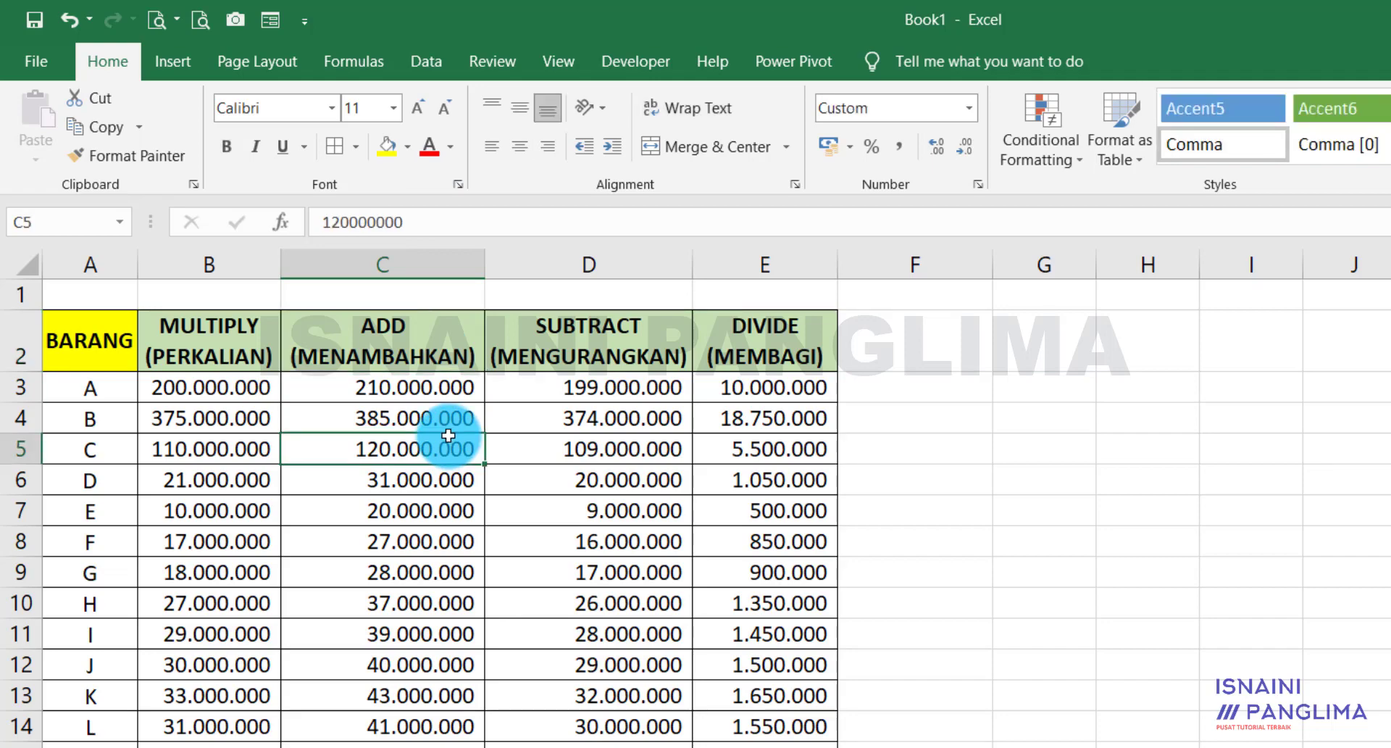